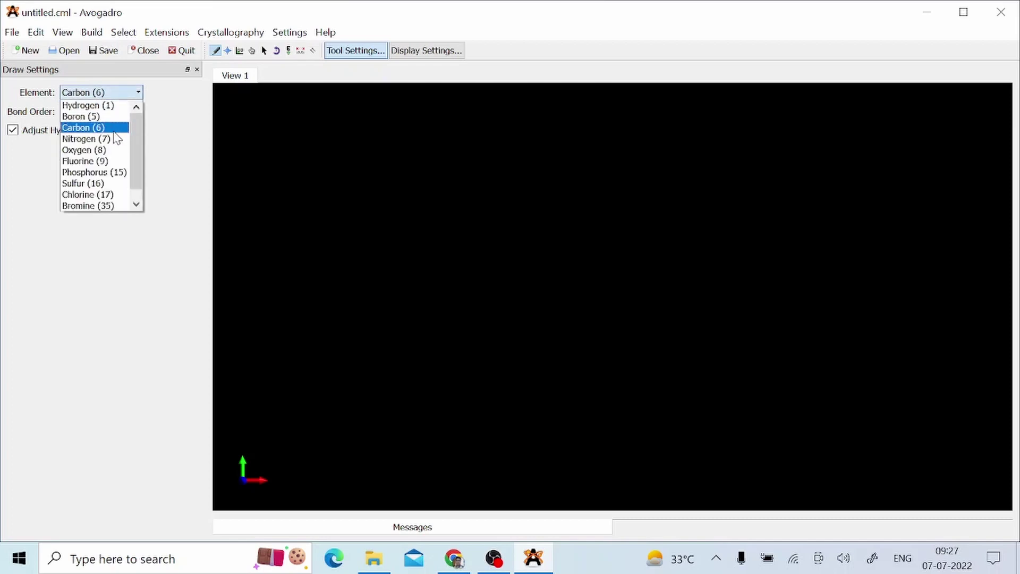
Place a single carbon atom in the empty view with automatic hydrogen adjustment turned off
{"action": "left_click", "coordinate": [114, 132]}
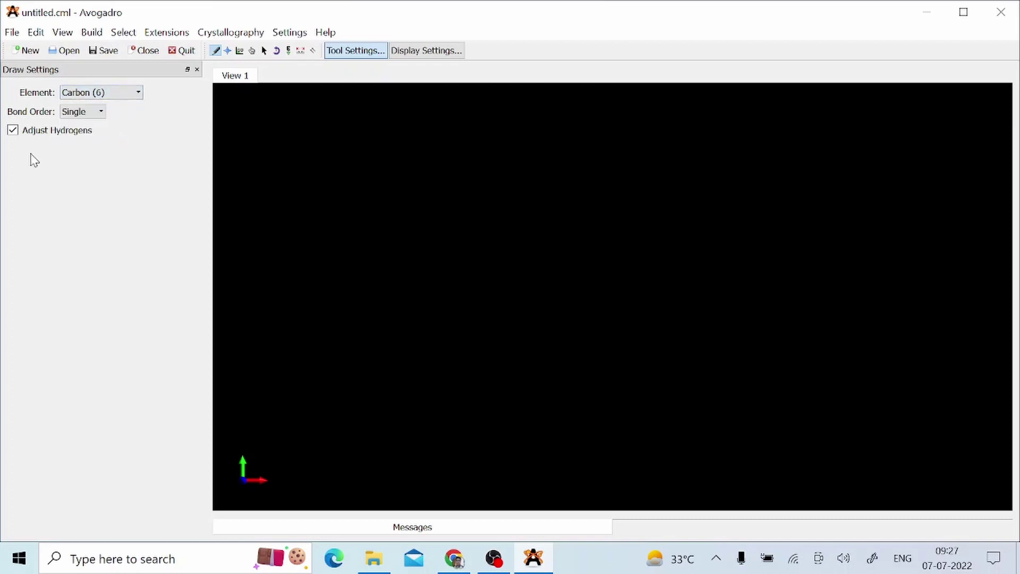
{"action": "left_click", "coordinate": [11, 131]}
{"action": "left_click", "coordinate": [554, 234]}
Attach two oxygen atoms to the carbon with single bonds, one sloping down on each side
{"action": "left_click", "coordinate": [91, 93]}
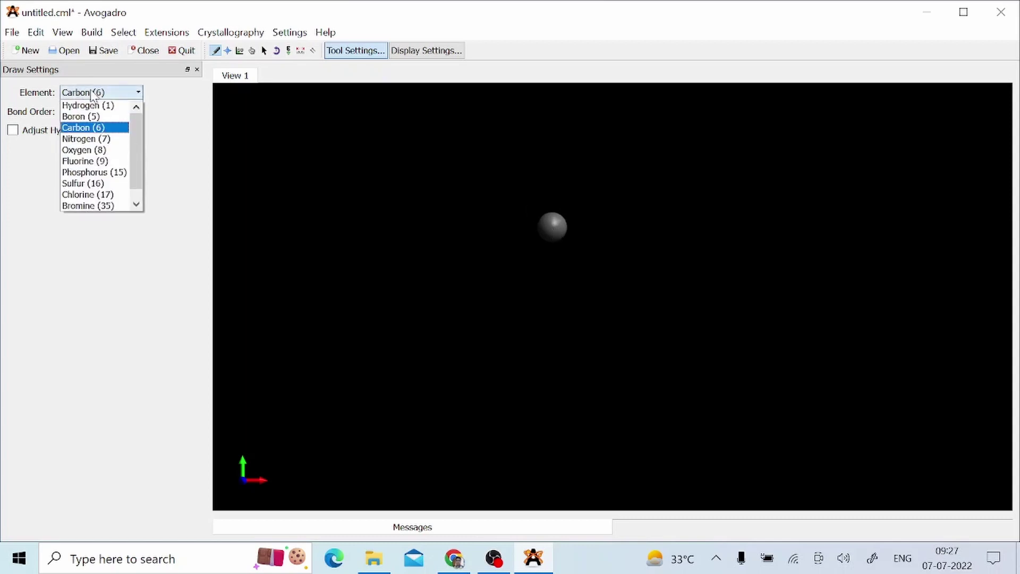
{"action": "left_click", "coordinate": [93, 152]}
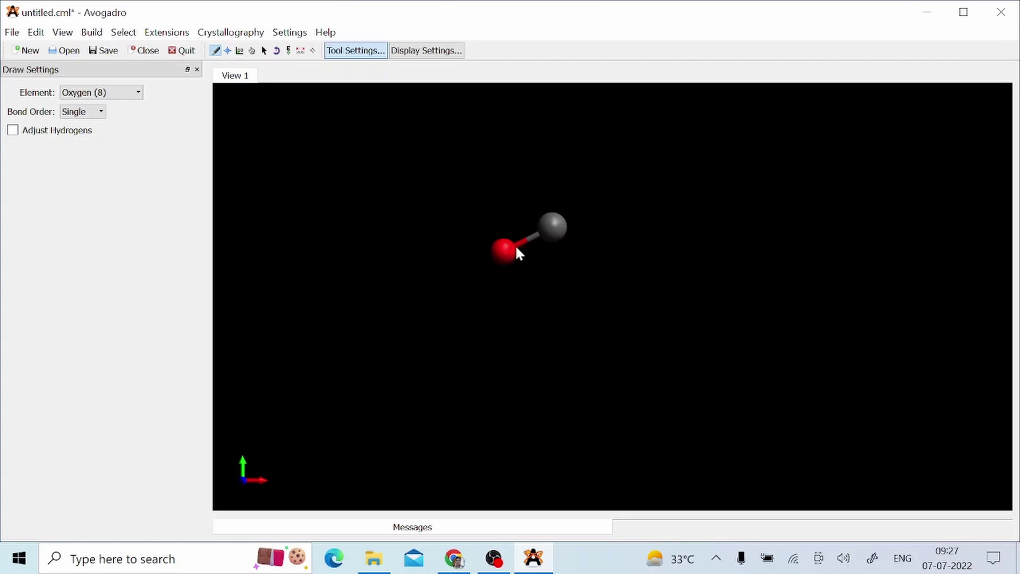
{"action": "mouse_move", "coordinate": [562, 226]}
{"action": "left_mouse_down"}
{"action": "mouse_move", "coordinate": [588, 231]}
{"action": "mouse_move", "coordinate": [612, 254]}
{"action": "left_mouse_up"}
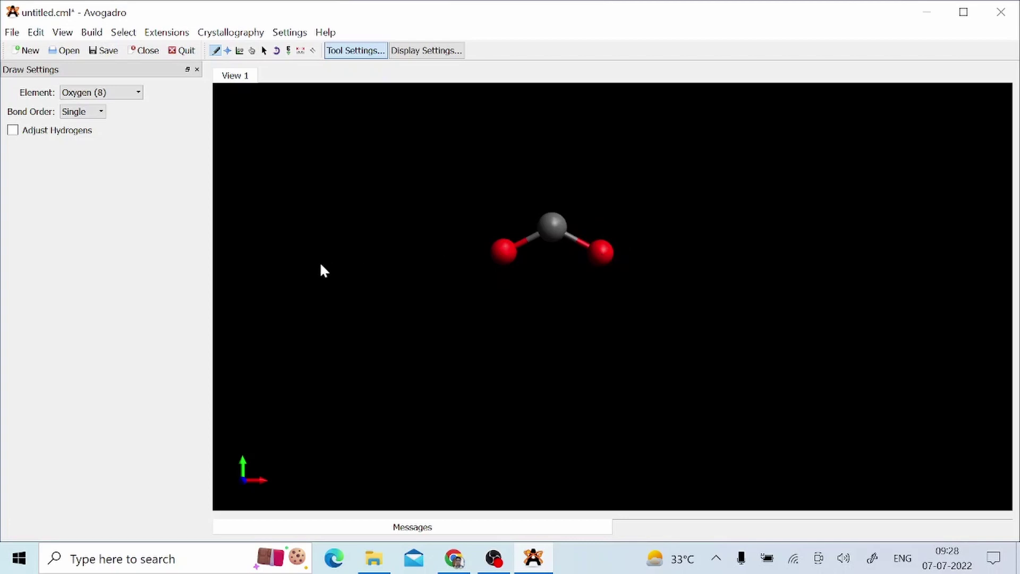
Attach hydrogen atoms above the carbon and below the right-hand oxygen, and make the bond to the other oxygen double
{"action": "left_click", "coordinate": [115, 98]}
{"action": "left_click", "coordinate": [96, 104]}
{"action": "left_click_drag", "start_coordinate": [552, 220], "coordinate": [553, 188]}
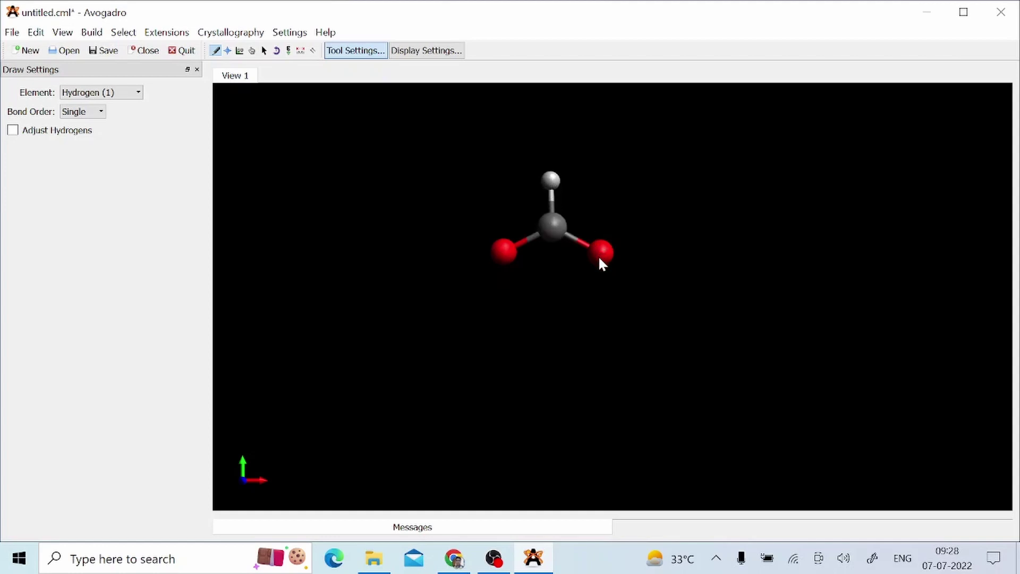
{"action": "left_click_drag", "start_coordinate": [600, 255], "coordinate": [602, 293]}
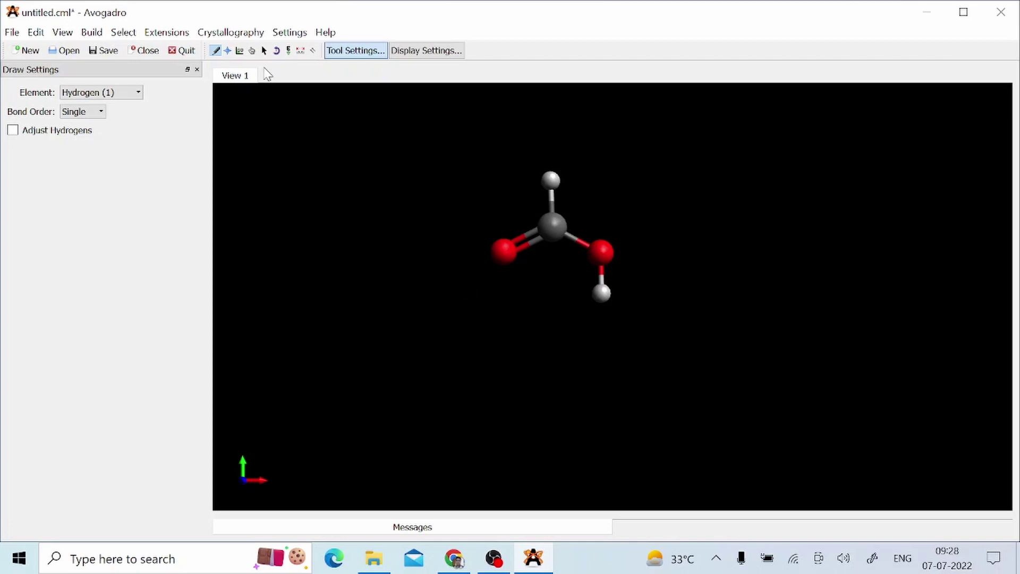
Auto-optimize the molecule's geometry with the UFF force field and Steepest Descent, stopping once it settles
{"action": "left_click", "coordinate": [287, 51]}
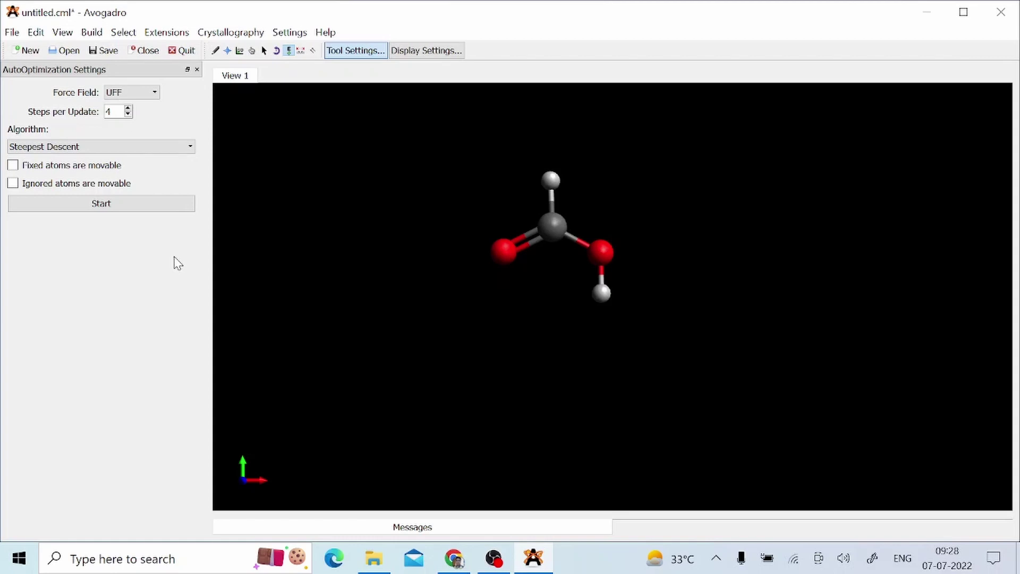
{"action": "left_click", "coordinate": [101, 203]}
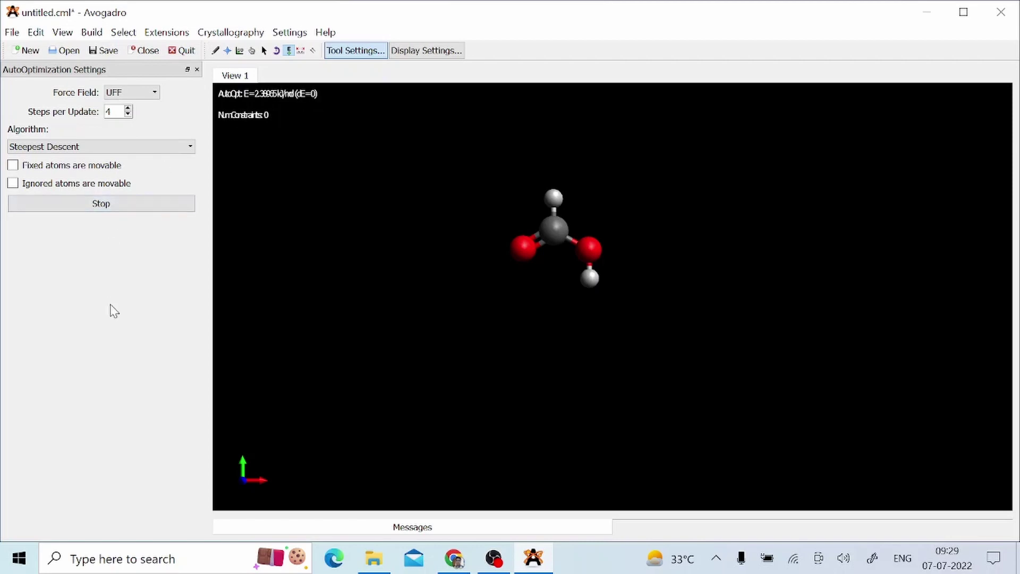
{"action": "left_click", "coordinate": [86, 204]}
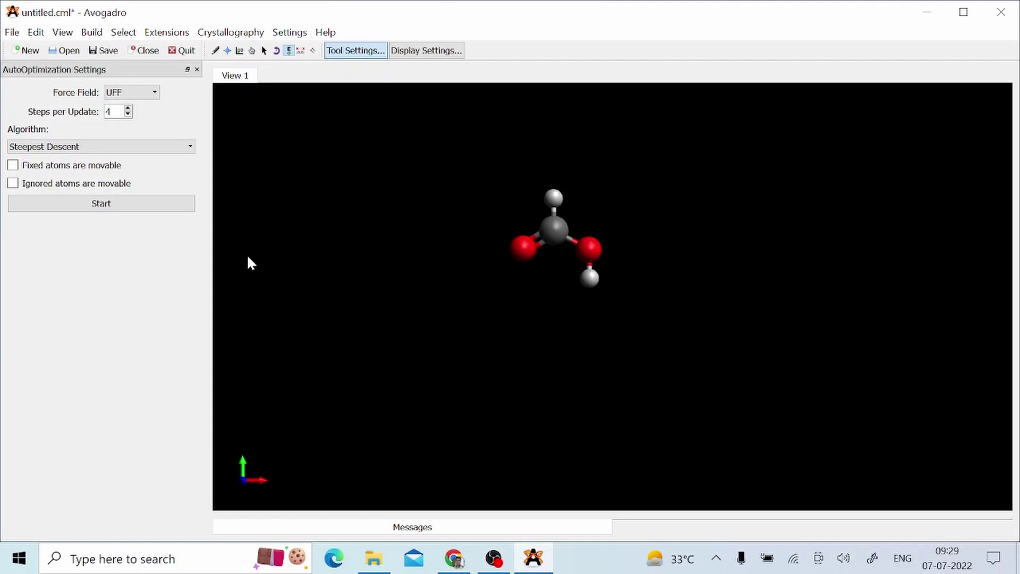
Start a MOPAC input file and title it "Geometry Optimization of Formic Acid"
{"action": "left_click", "coordinate": [171, 35]}
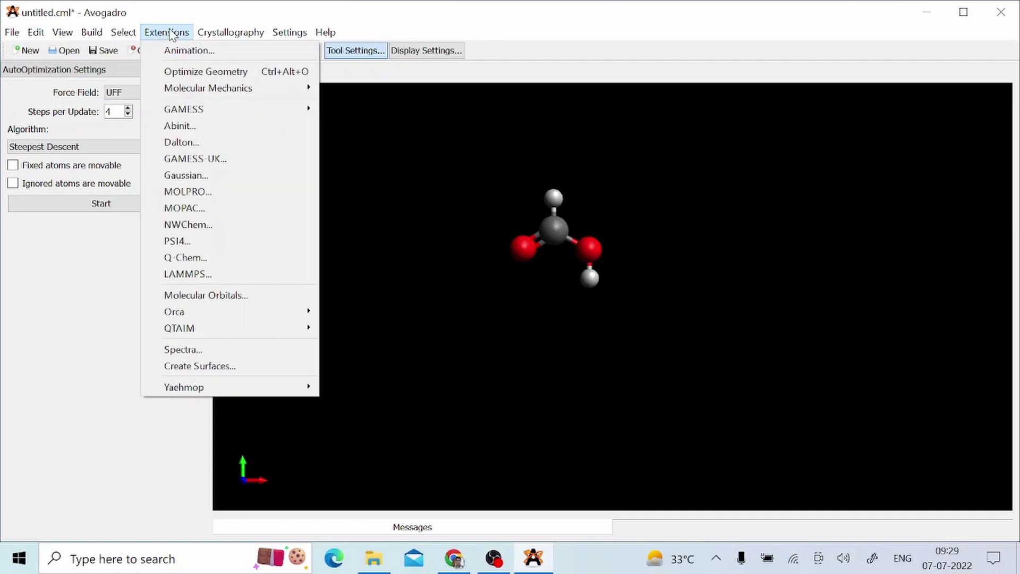
{"action": "left_click", "coordinate": [183, 209]}
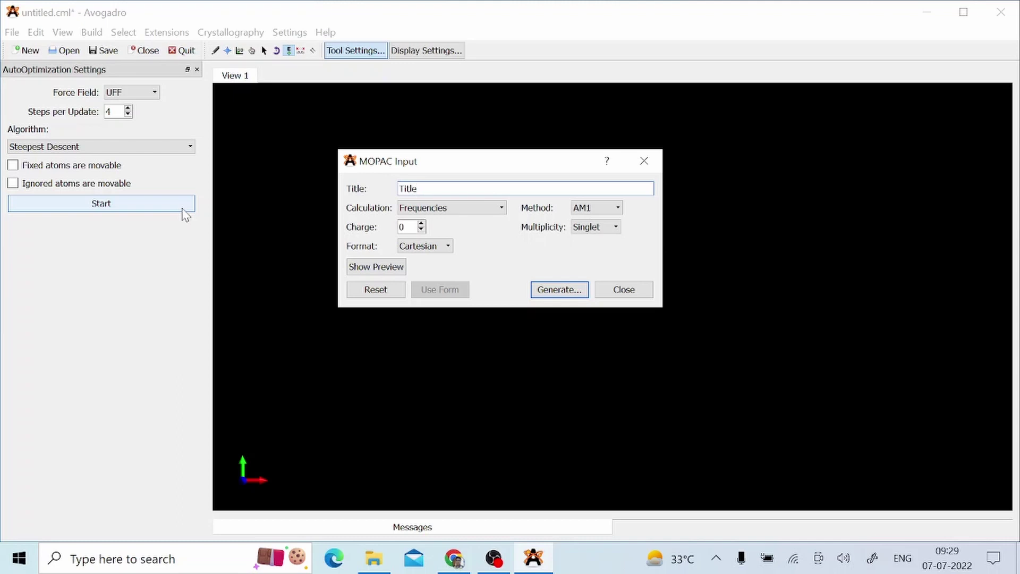
{"action": "key", "text": "BackSpace"}
{"action": "key", "text": "BackSpace"}
{"action": "key", "text": "BackSpace"}
{"action": "key", "text": "BackSpace"}
{"action": "key", "text": "BackSpace"}
{"action": "type", "text": "Geometry Optimization "}
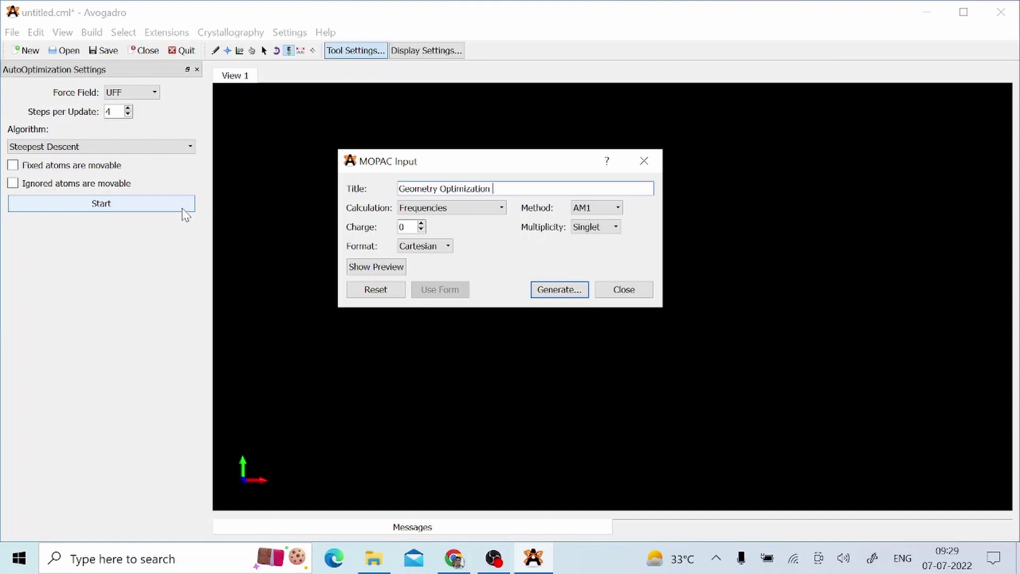
{"action": "type", "text": "of Formic Acid"}
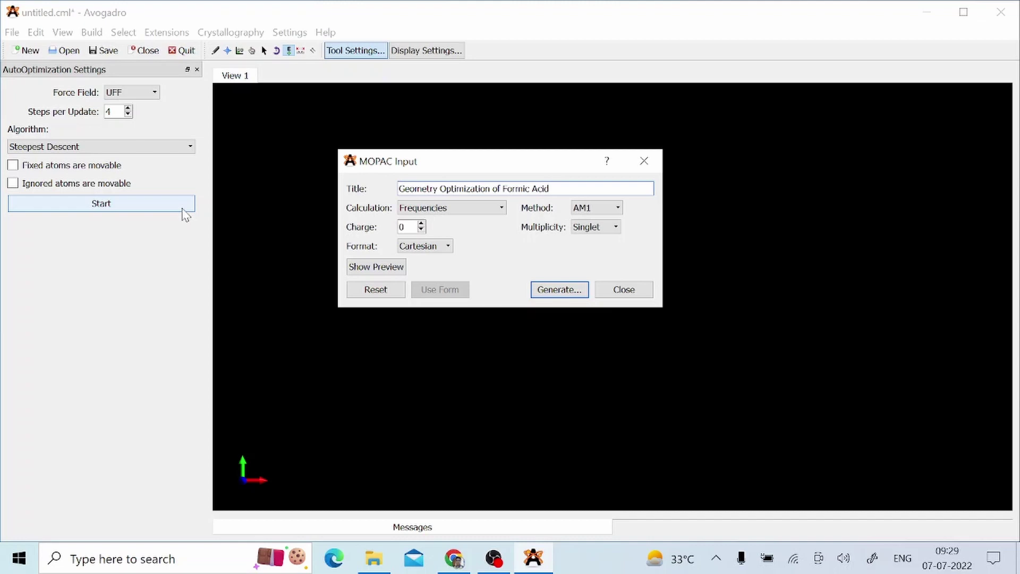
Set the MOPAC calculation to Geometry Optimization and the method to PM6, keeping the Cartesian format
{"action": "left_click", "coordinate": [502, 209]}
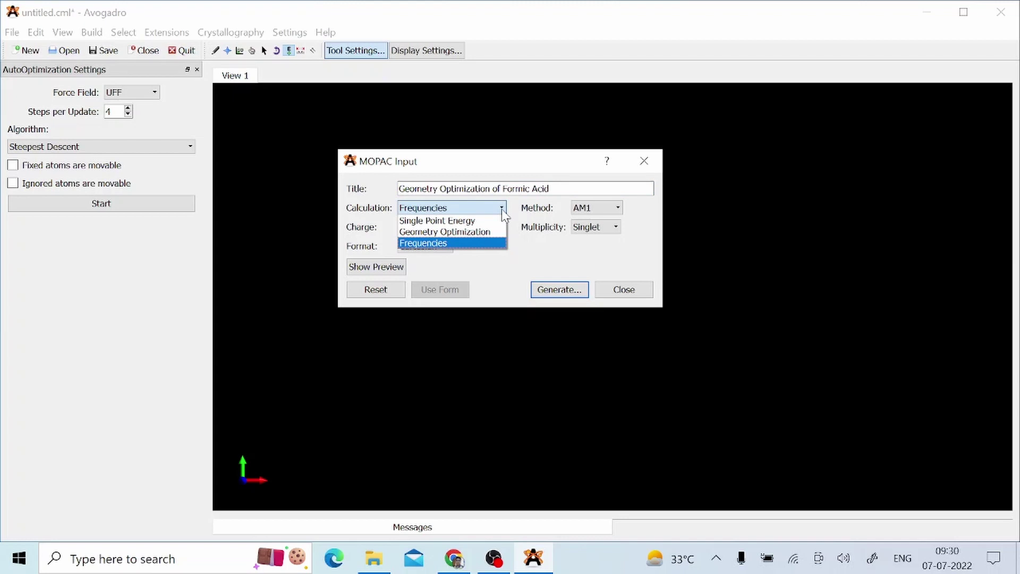
{"action": "left_click", "coordinate": [467, 233]}
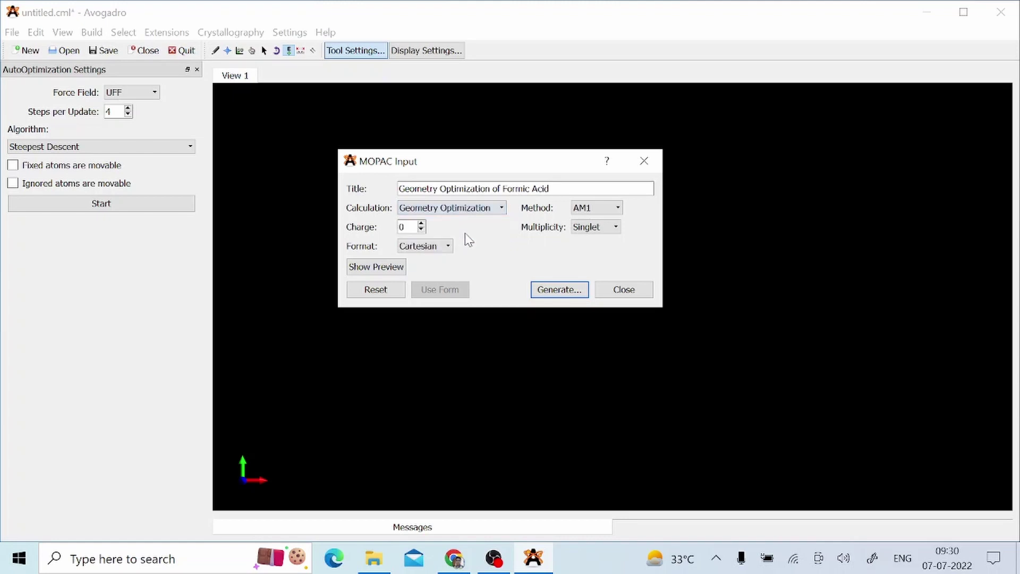
{"action": "left_click", "coordinate": [619, 208]}
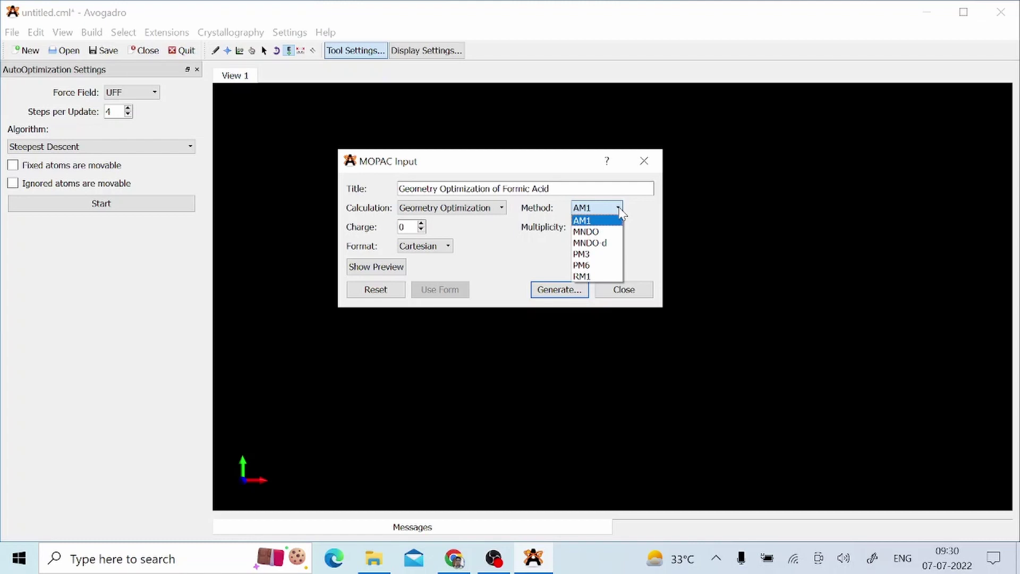
{"action": "left_click", "coordinate": [590, 265]}
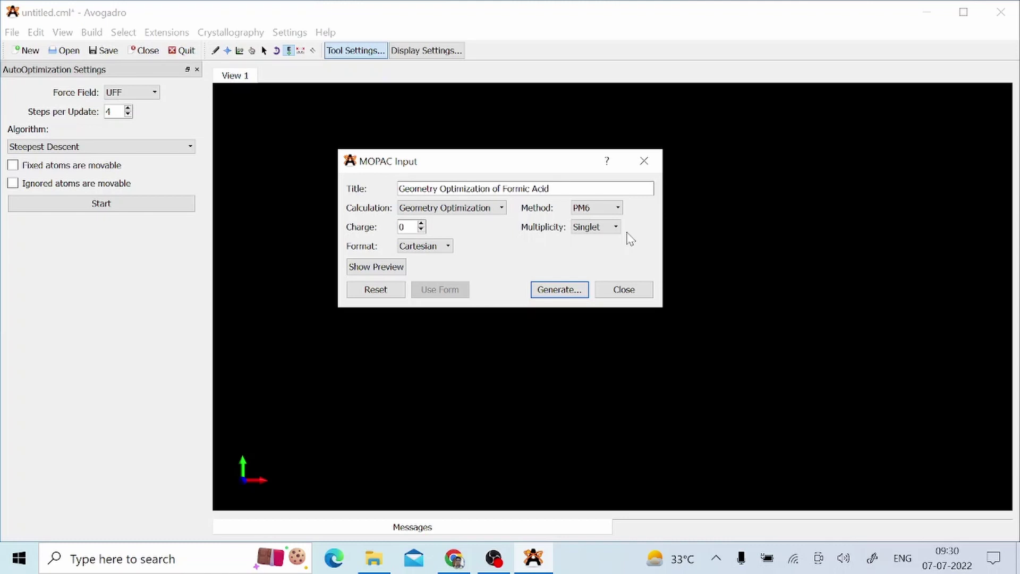
{"action": "left_click", "coordinate": [451, 250]}
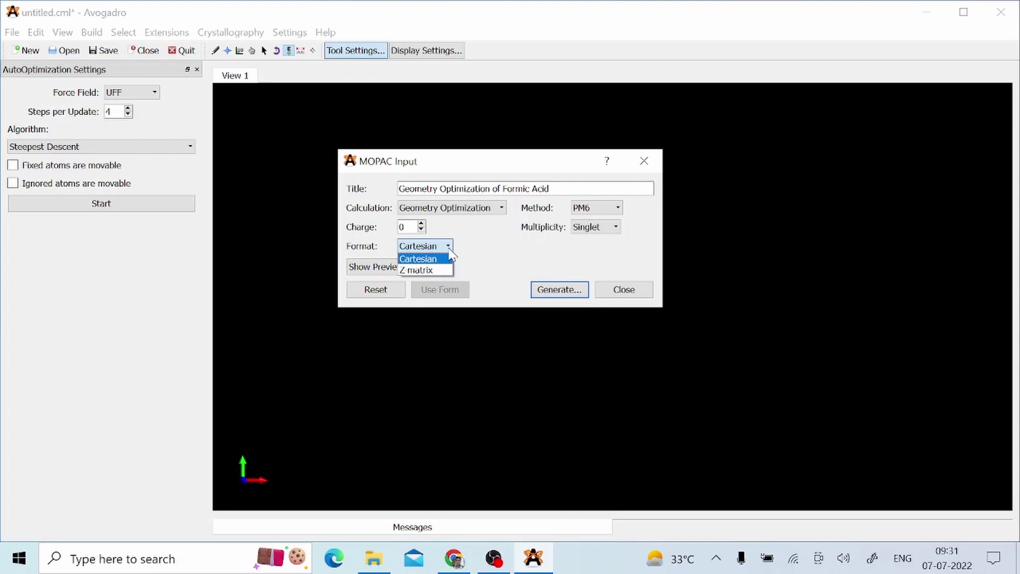
{"action": "left_click", "coordinate": [487, 250]}
Show the MOPAC input preview, try a charge of 1, and return the charge to 0
{"action": "left_click", "coordinate": [377, 267]}
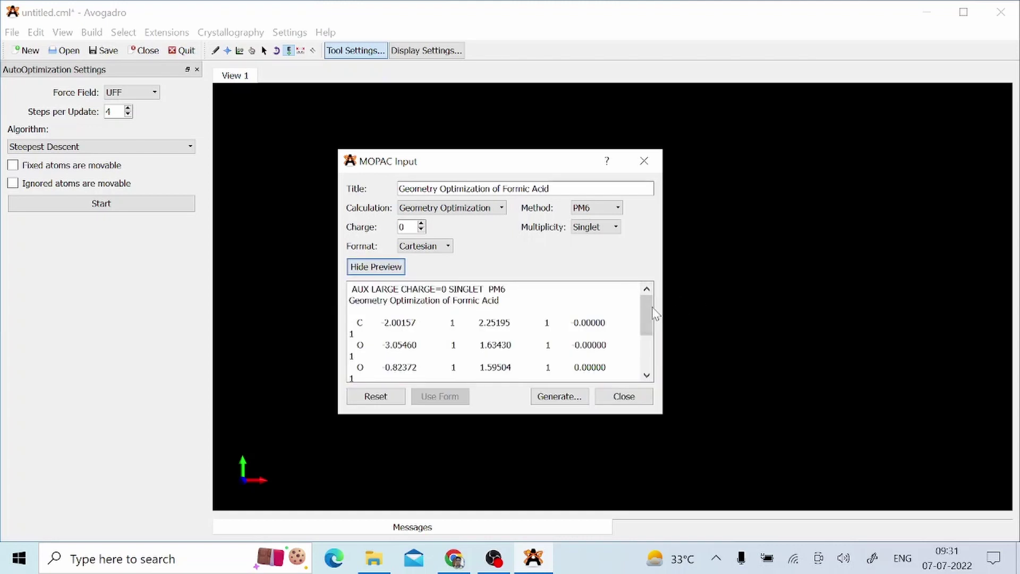
{"action": "mouse_move", "coordinate": [652, 317]}
{"action": "left_mouse_down"}
{"action": "mouse_move", "coordinate": [653, 375]}
{"action": "mouse_move", "coordinate": [659, 315]}
{"action": "left_mouse_up"}
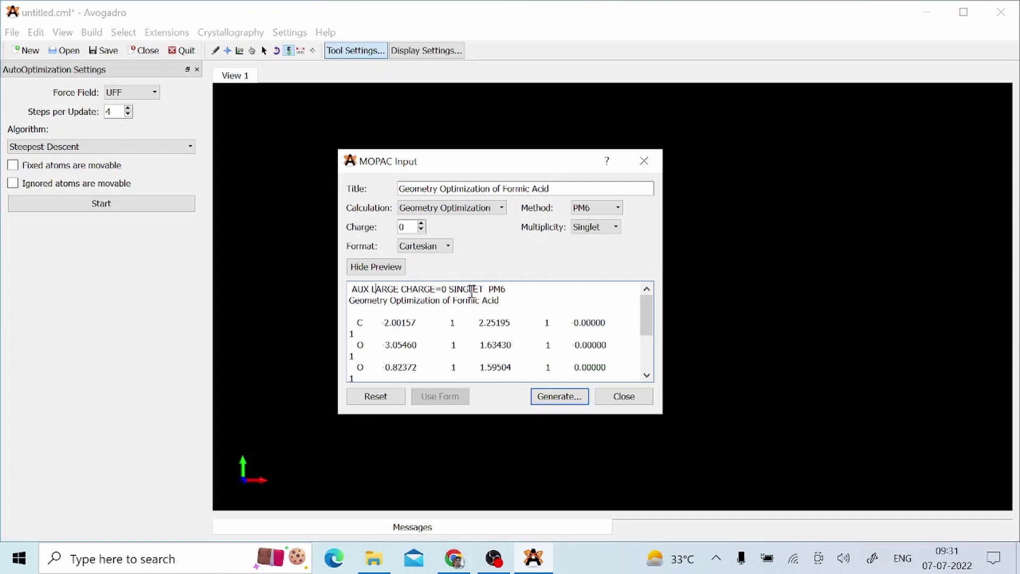
{"action": "left_click", "coordinate": [421, 224]}
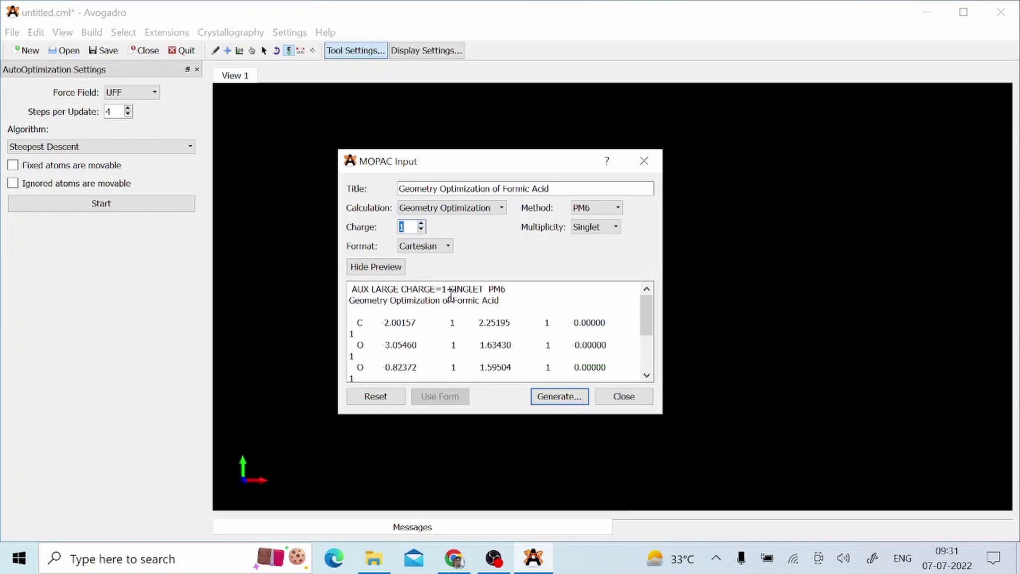
{"action": "left_click", "coordinate": [422, 230]}
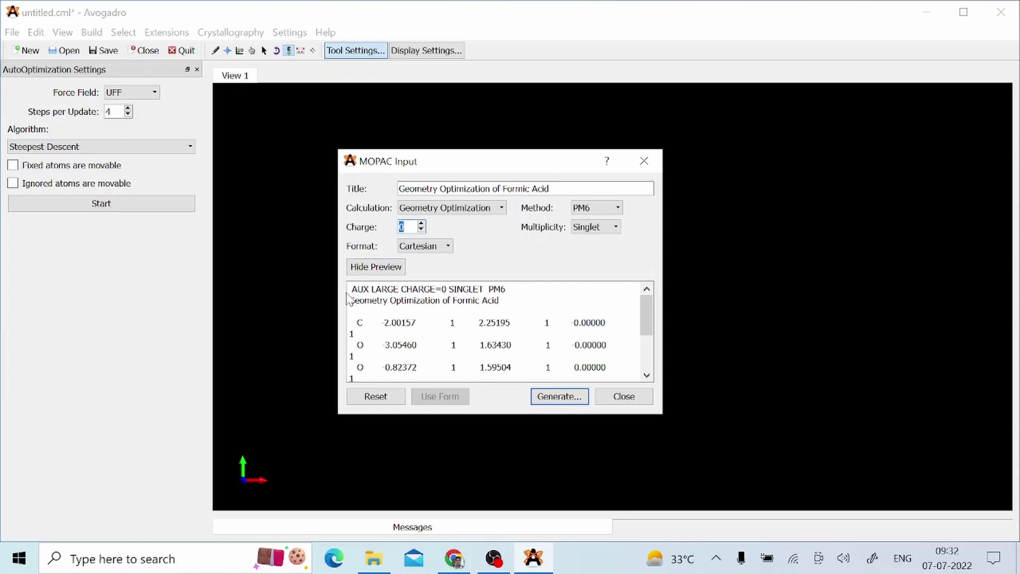
Replace the AUX LARGE keywords in the first line of the input preview with GRAPHF
{"action": "left_click_drag", "start_coordinate": [353, 288], "coordinate": [399, 294]}
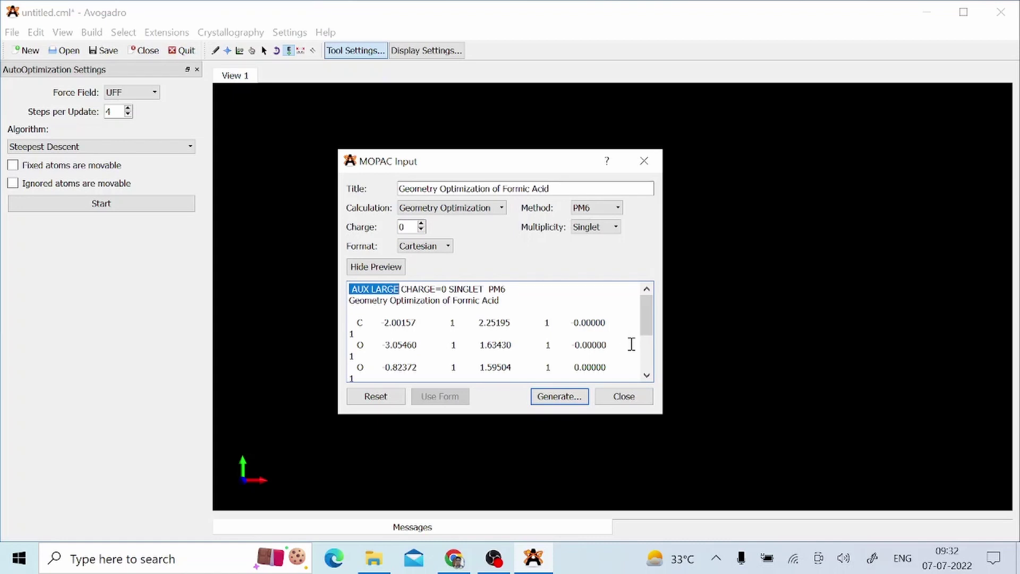
{"action": "type", "text": "GRAPH"}
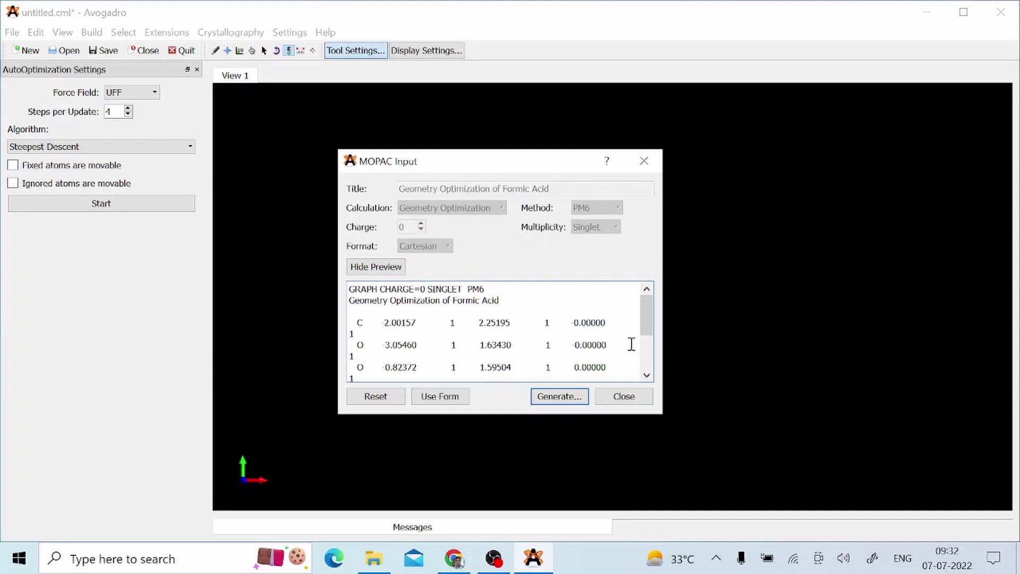
{"action": "type", "text": "F"}
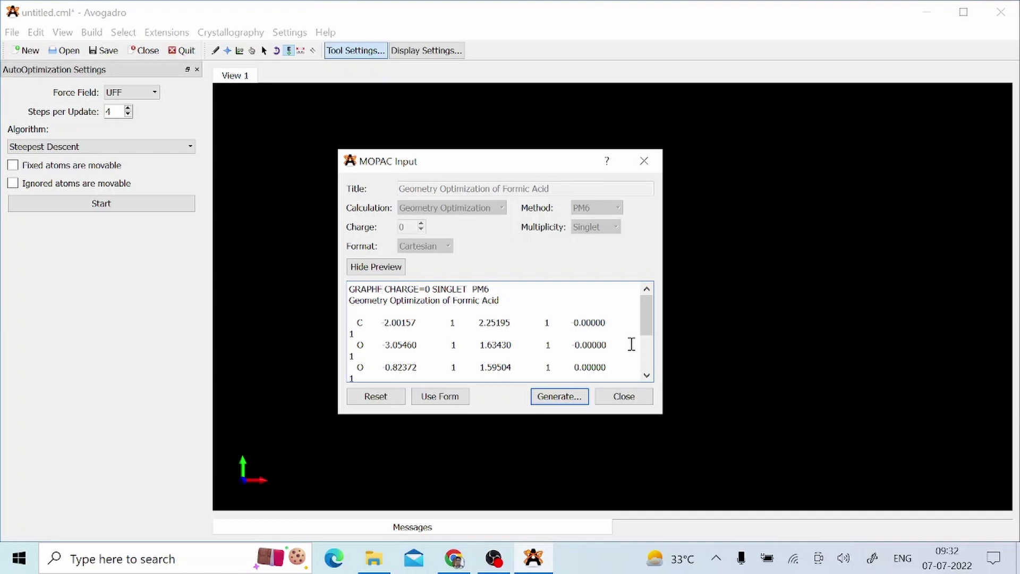
Add the keyword line "OLDGEO FORCE PM6" below the atom coordinates, separated by a blank line
{"action": "left_click_drag", "start_coordinate": [653, 323], "coordinate": [652, 356]}
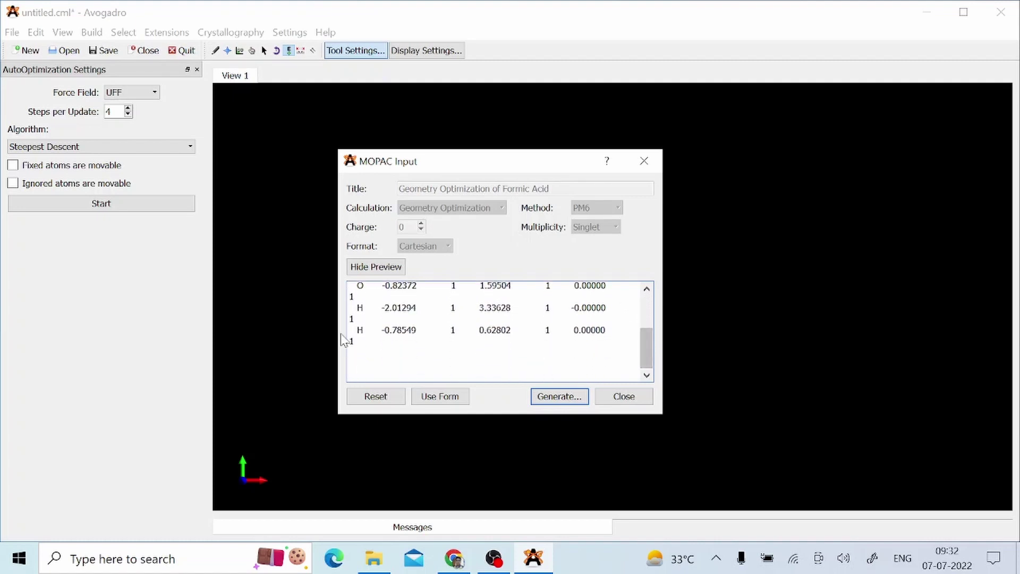
{"action": "key", "text": "Return"}
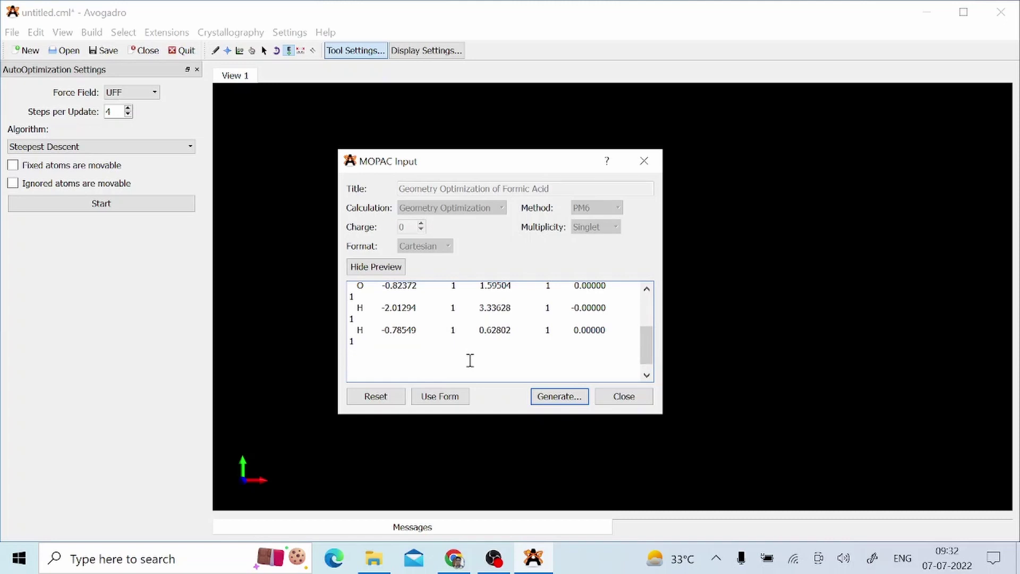
{"action": "type", "text": "OLDGEO"}
{"action": "type", "text": "FORCE"}
{"action": "type", "text": "PM6"}
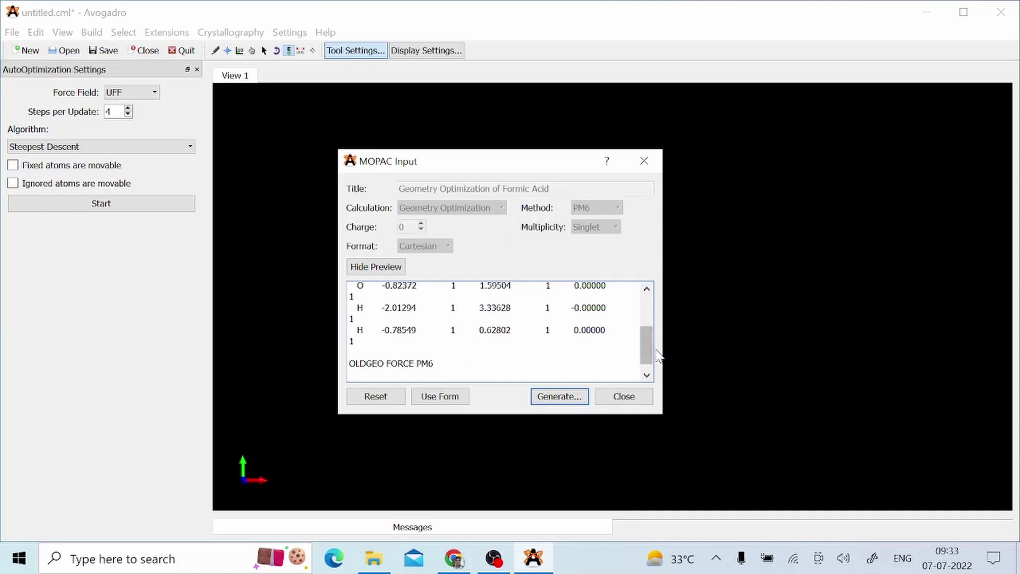
{"action": "mouse_move", "coordinate": [646, 354]}
{"action": "left_mouse_down"}
{"action": "mouse_move", "coordinate": [650, 318]}
{"action": "mouse_move", "coordinate": [650, 367]}
{"action": "left_mouse_up"}
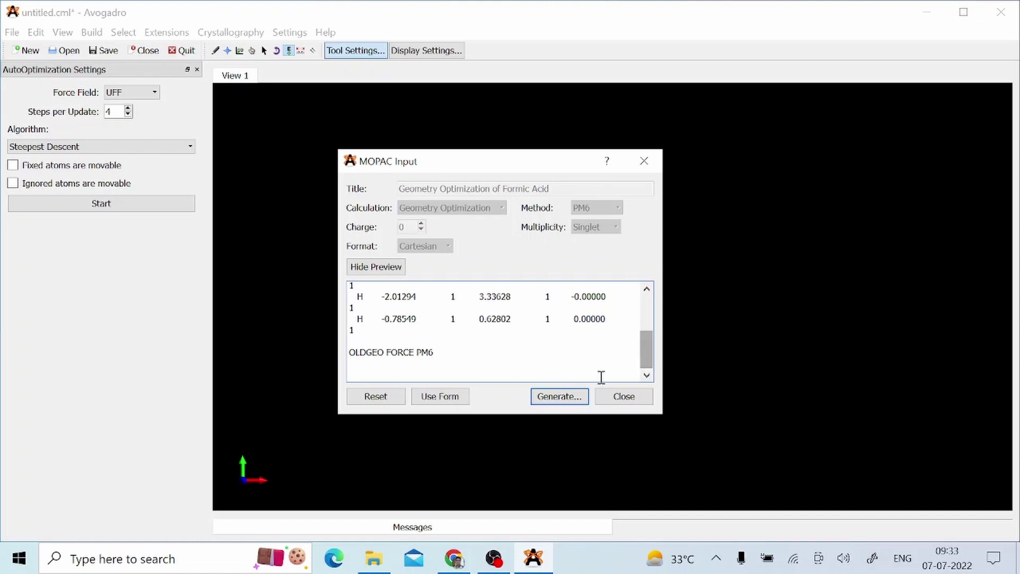
Start generating the input deck and create a folder named FORMIC ACID on the Desktop for saving it
{"action": "left_click", "coordinate": [571, 404]}
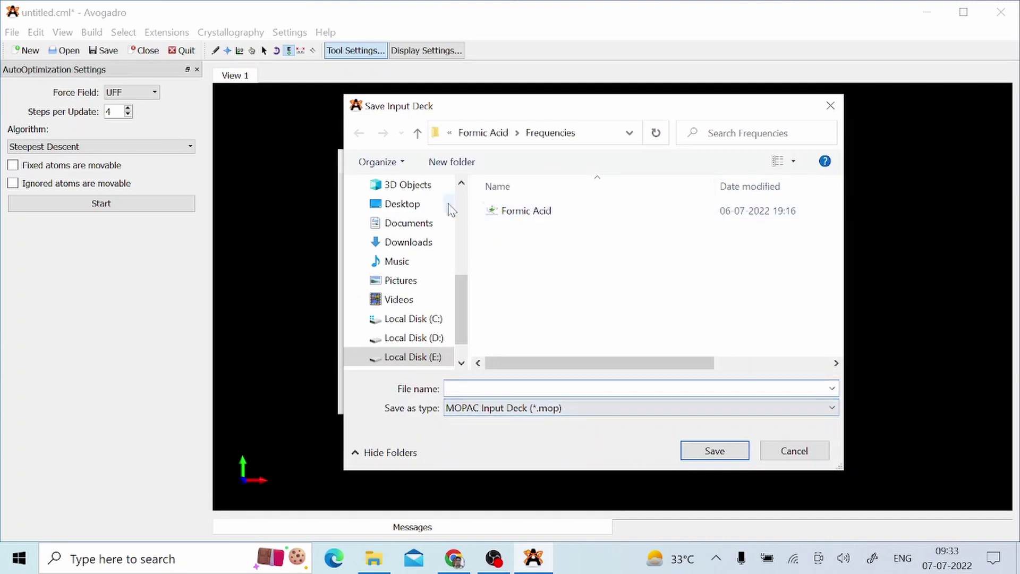
{"action": "left_click", "coordinate": [416, 208]}
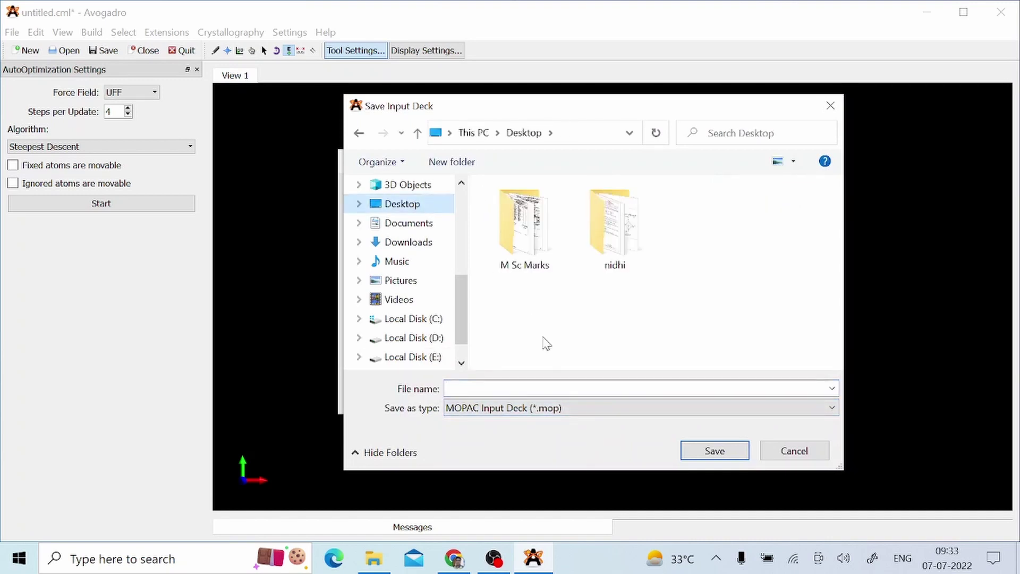
{"action": "left_click", "coordinate": [452, 165]}
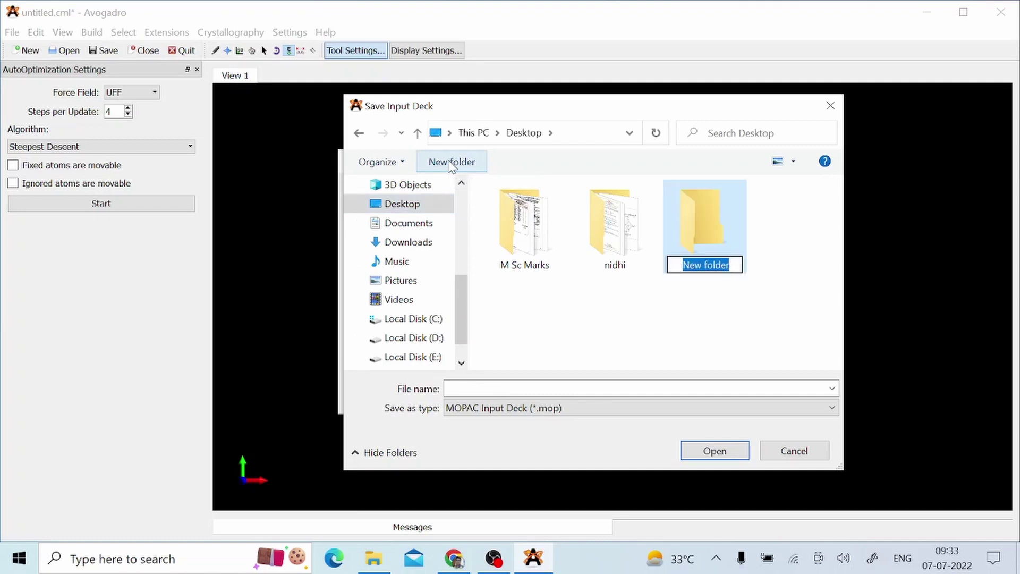
{"action": "type", "text": "FORMI"}
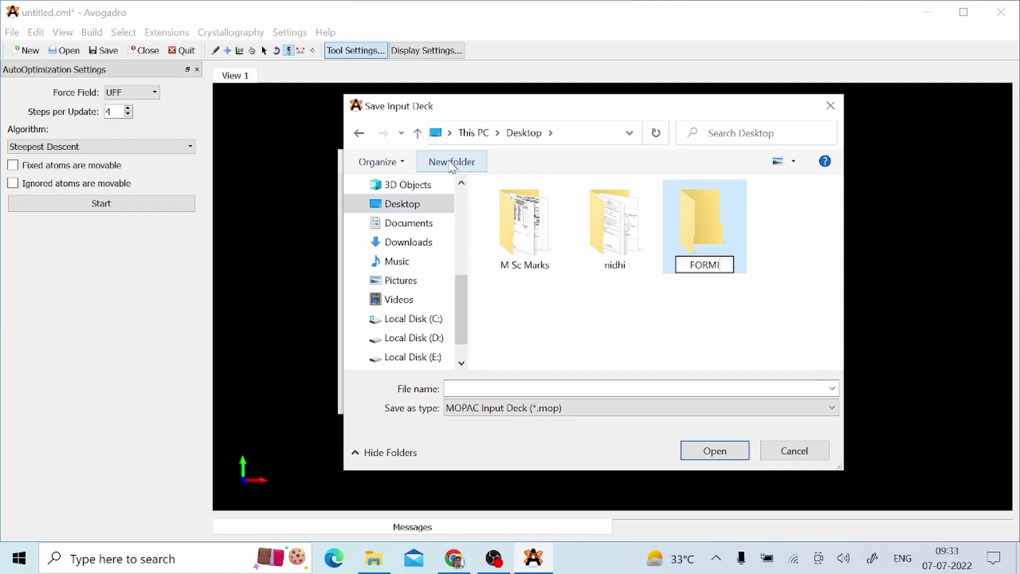
{"action": "type", "text": "C ACID"}
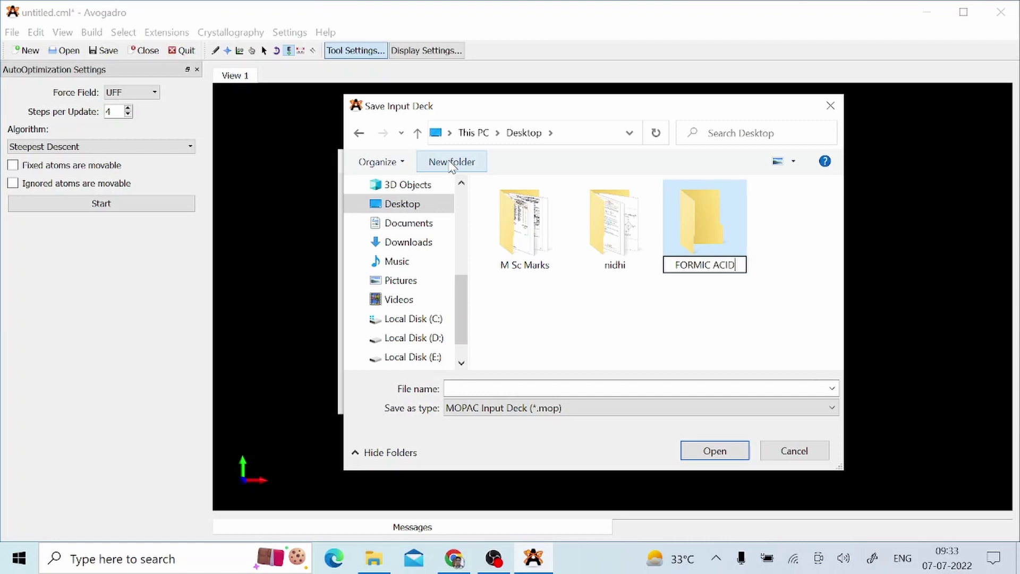
{"action": "key", "text": "Return"}
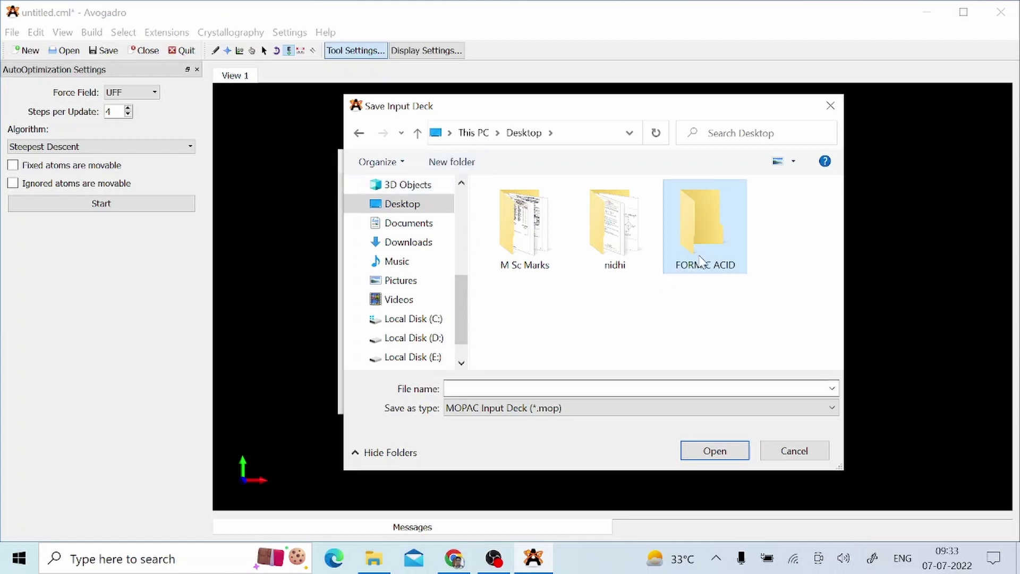
Save the MOPAC input deck as Formic Acid in the FORMIC ACID folder and close the MOPAC Input dialog
{"action": "left_click", "coordinate": [726, 460]}
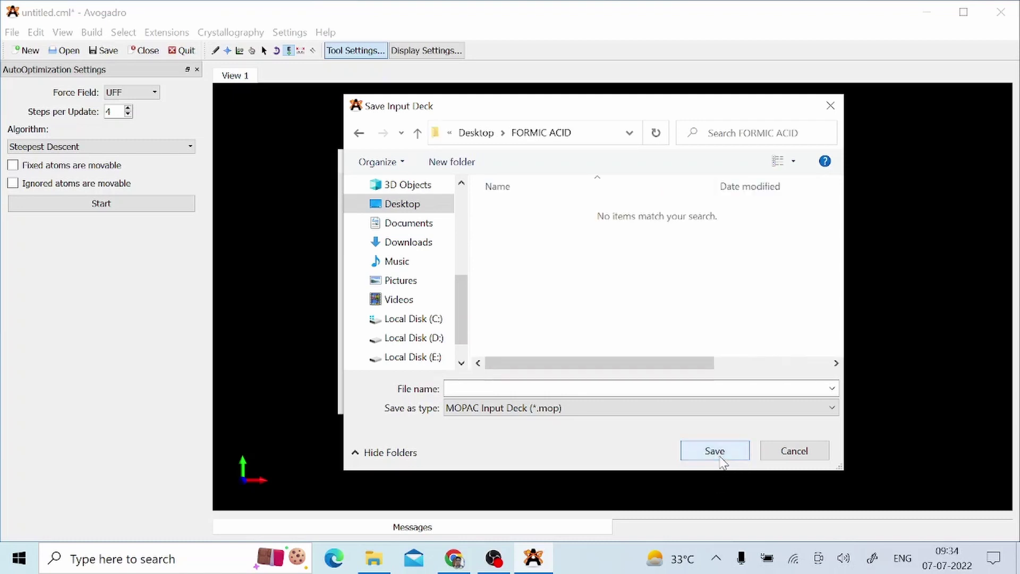
{"action": "left_click", "coordinate": [473, 390]}
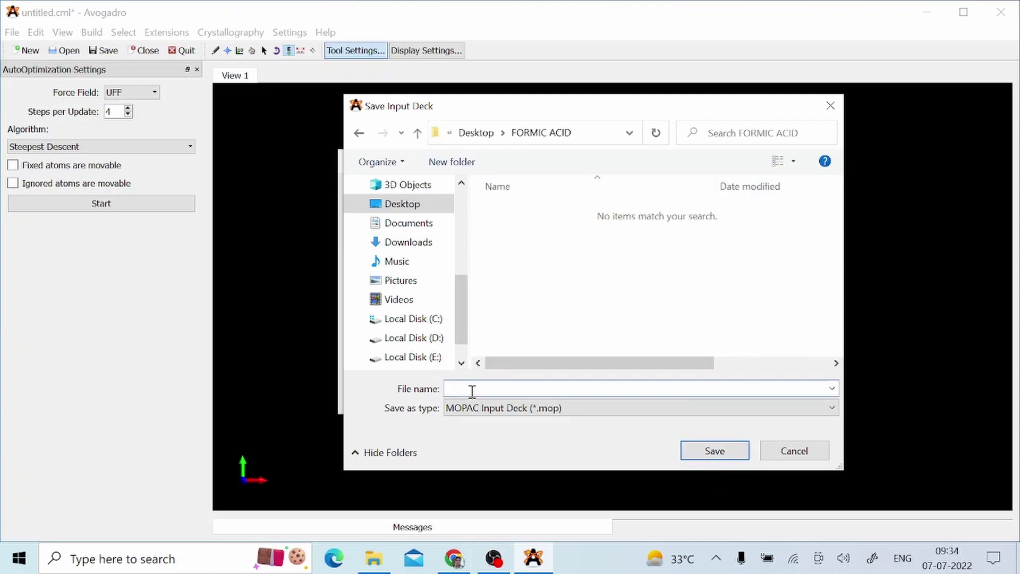
{"action": "type", "text": "Formic Acid"}
{"action": "left_click", "coordinate": [714, 450]}
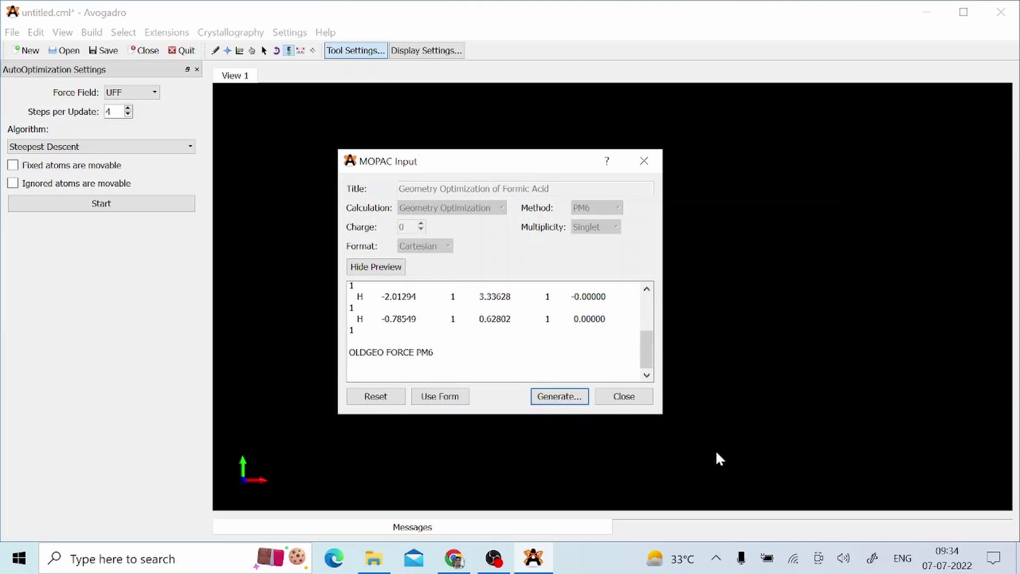
{"action": "left_click", "coordinate": [629, 399]}
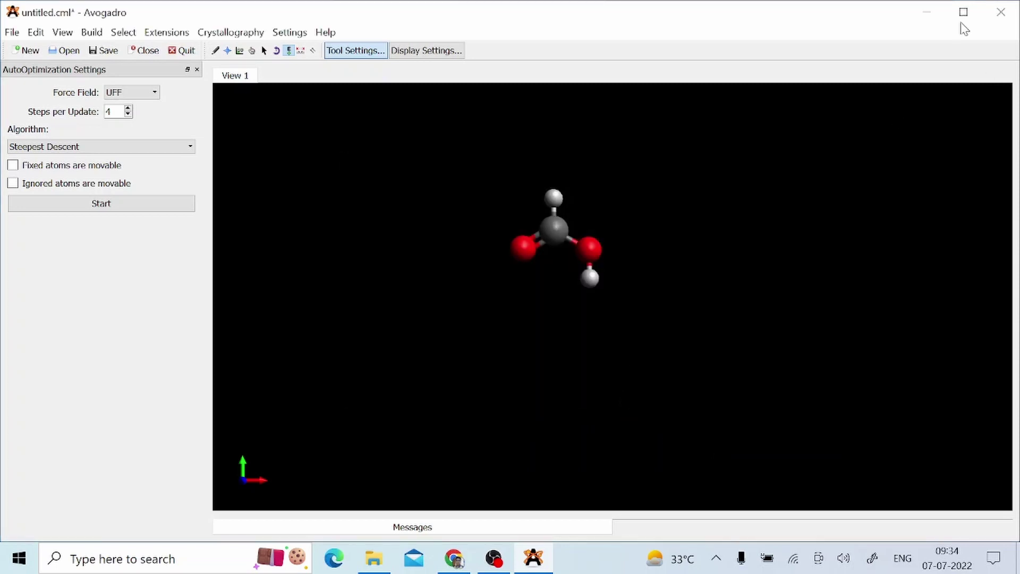
Open the Desktop's FORMIC ACID folder and check the contents of the Formic Acid MOP file in Notepad, closing it when done
{"action": "left_click", "coordinate": [922, 16]}
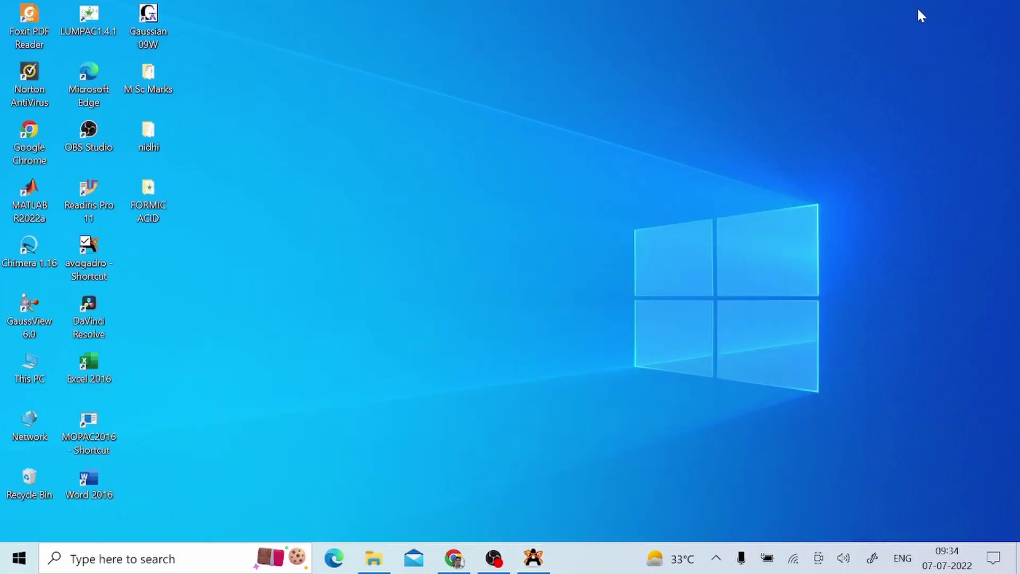
{"action": "left_click", "coordinate": [149, 202]}
{"action": "double_click", "coordinate": [149, 202]}
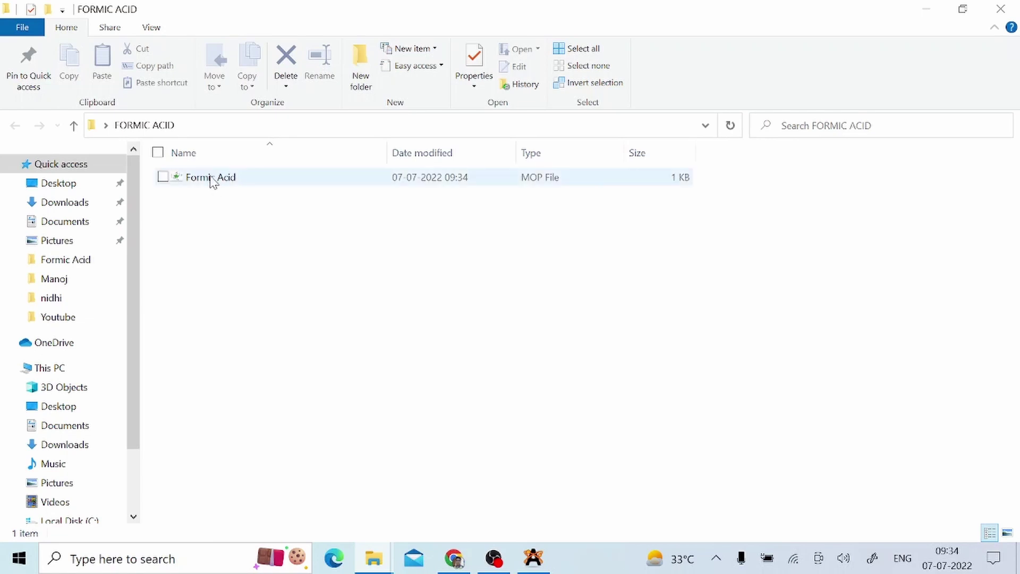
{"action": "left_click", "coordinate": [212, 181]}
{"action": "right_click", "coordinate": [212, 180]}
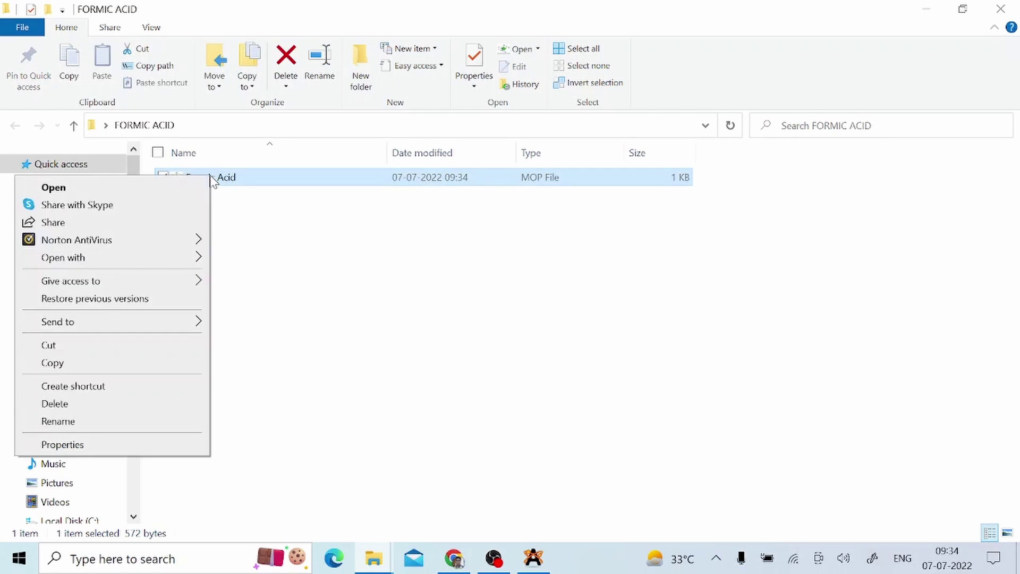
{"action": "mouse_move", "coordinate": [98, 261]}
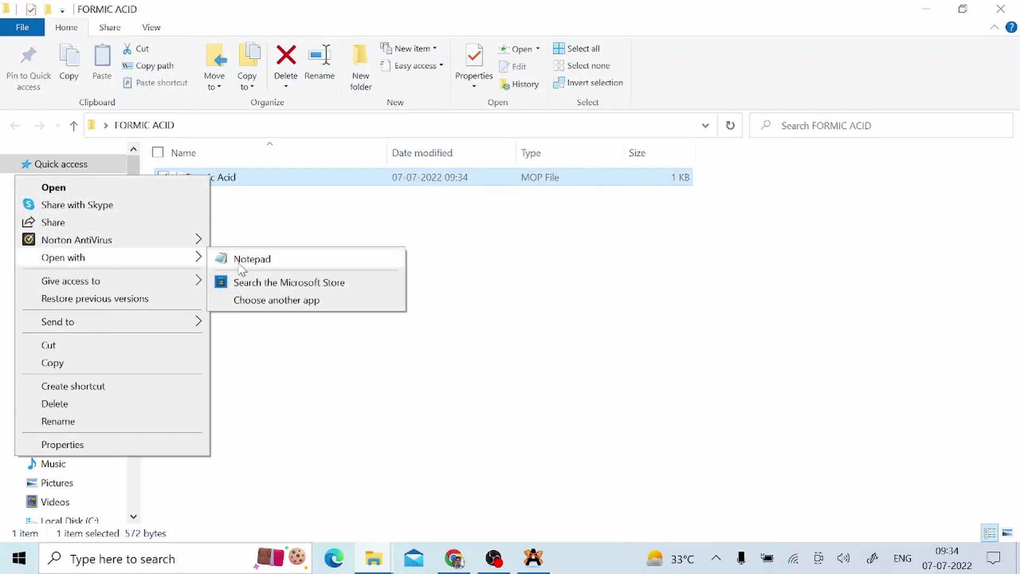
{"action": "left_click", "coordinate": [252, 259]}
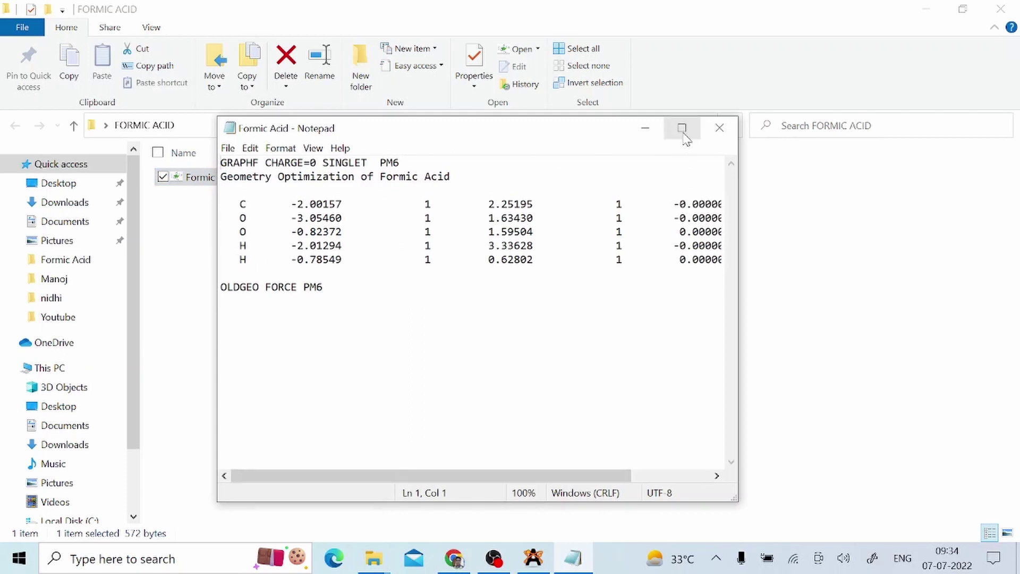
{"action": "left_click", "coordinate": [682, 129]}
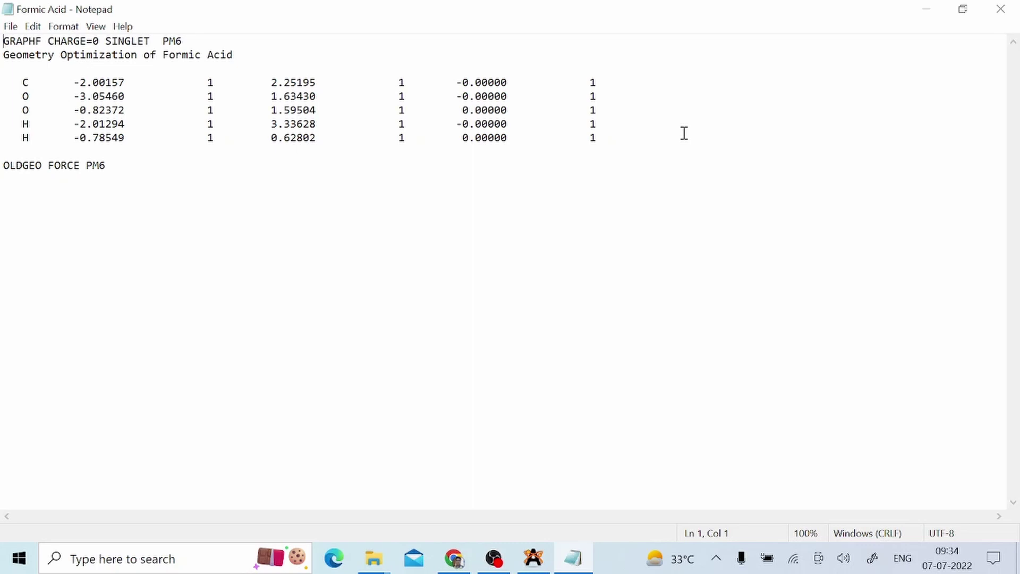
{"action": "left_click", "coordinate": [1009, 9]}
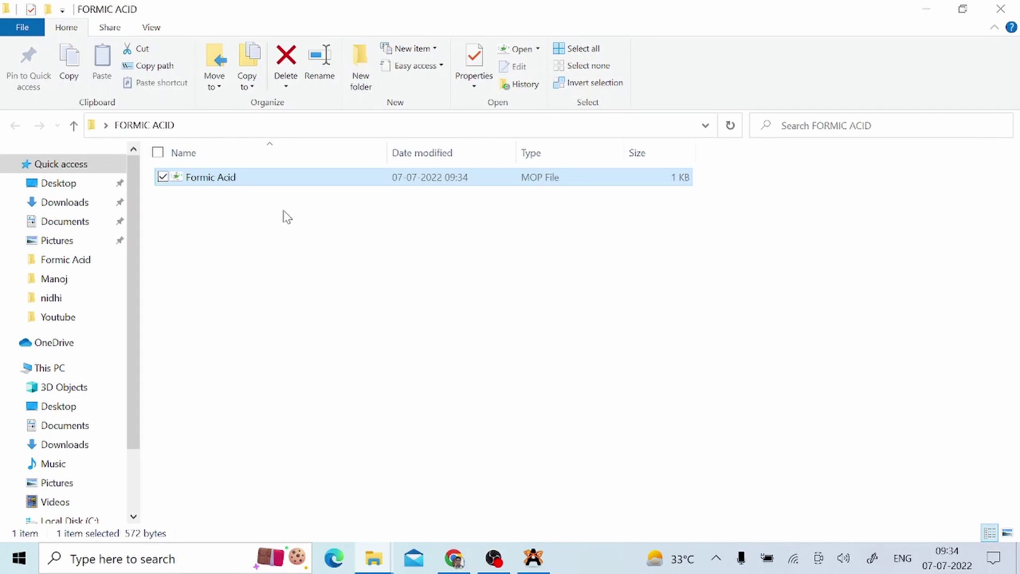
Run the Formic Acid MOP file with MOPAC2016, without making it the default app for .mop files
{"action": "right_click", "coordinate": [225, 183]}
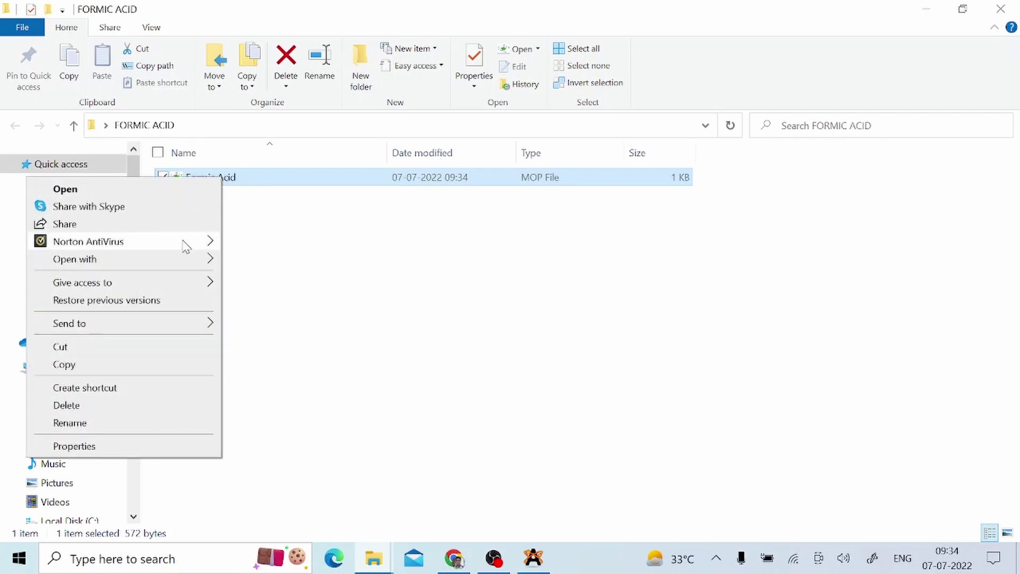
{"action": "mouse_move", "coordinate": [187, 257]}
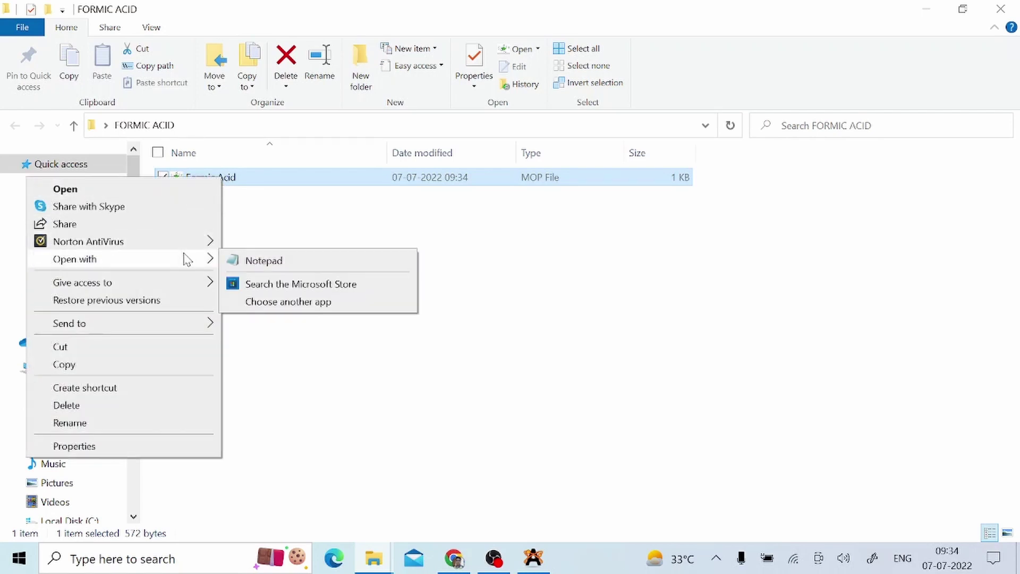
{"action": "left_click", "coordinate": [286, 303]}
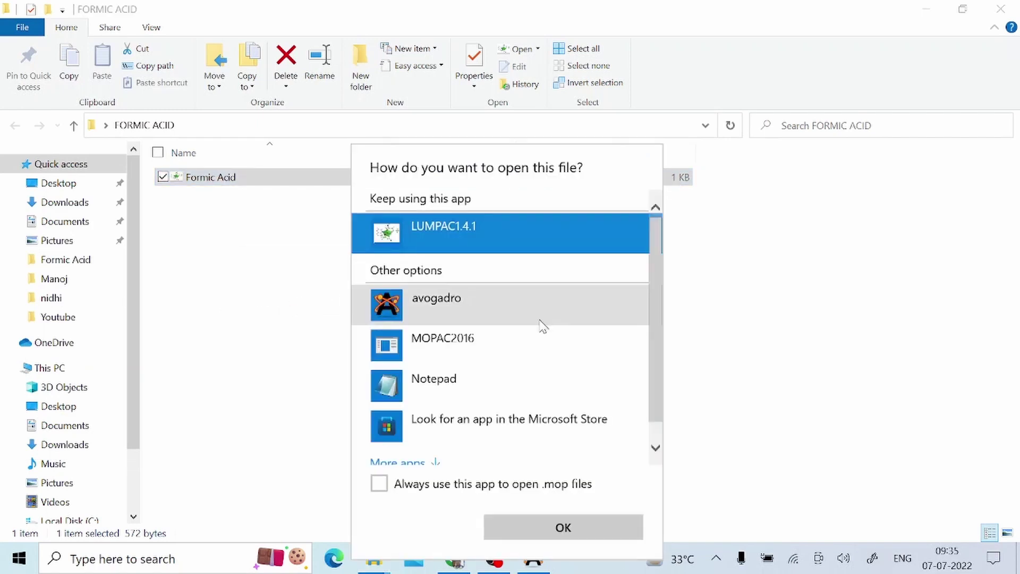
{"action": "left_click", "coordinate": [455, 343]}
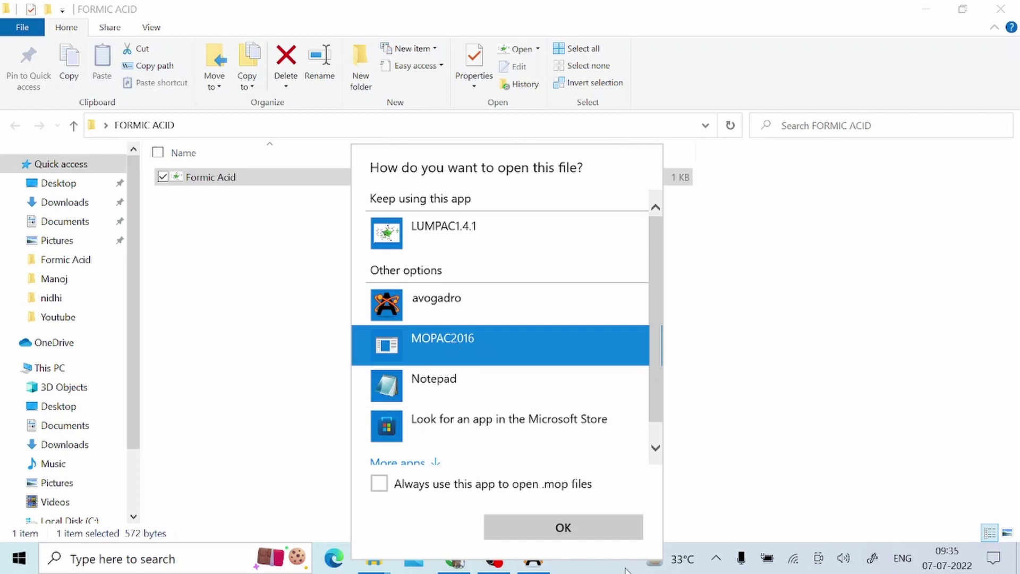
{"action": "left_click", "coordinate": [586, 528]}
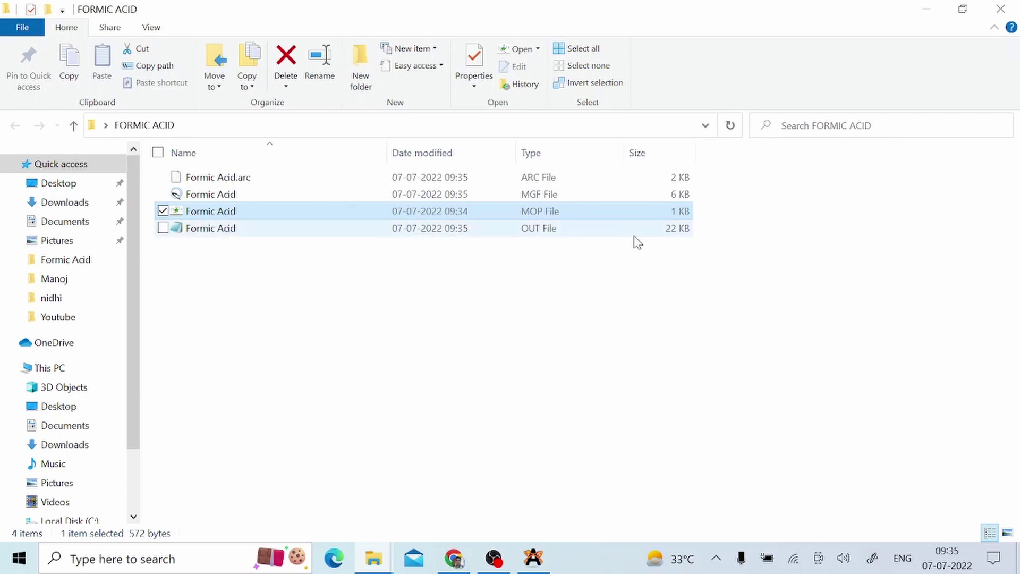
Open the Formic Acid OUT file in a maximized Notepad window and examine its keywords, atom coordinates and geometry optimization cycles
{"action": "left_click", "coordinate": [388, 311]}
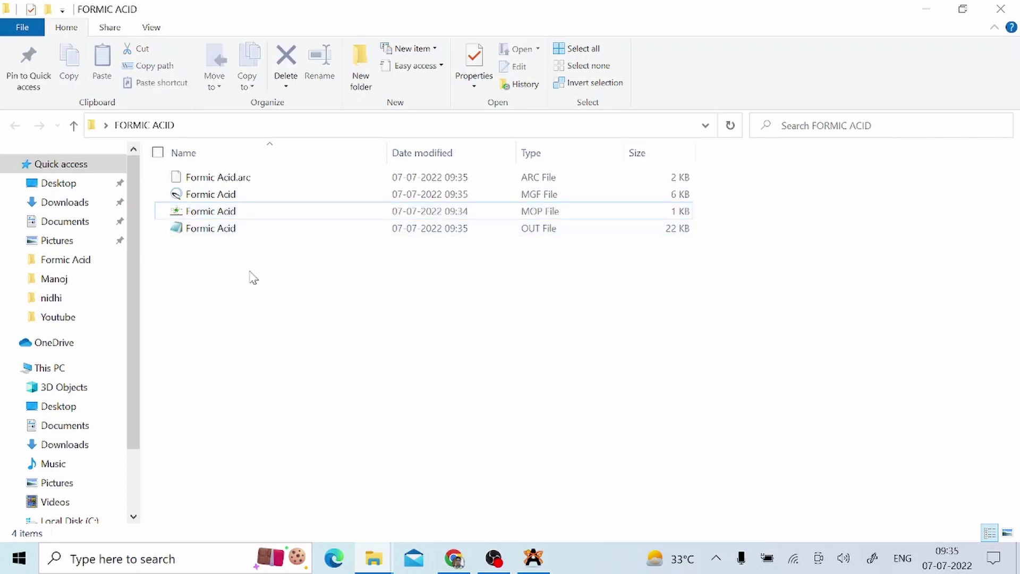
{"action": "double_click", "coordinate": [218, 231]}
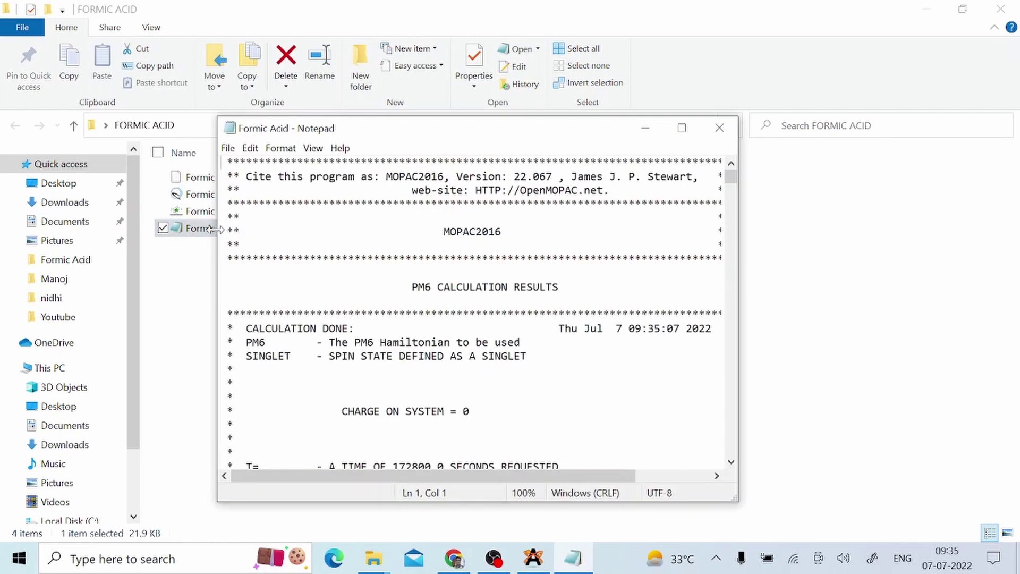
{"action": "left_click", "coordinate": [682, 128]}
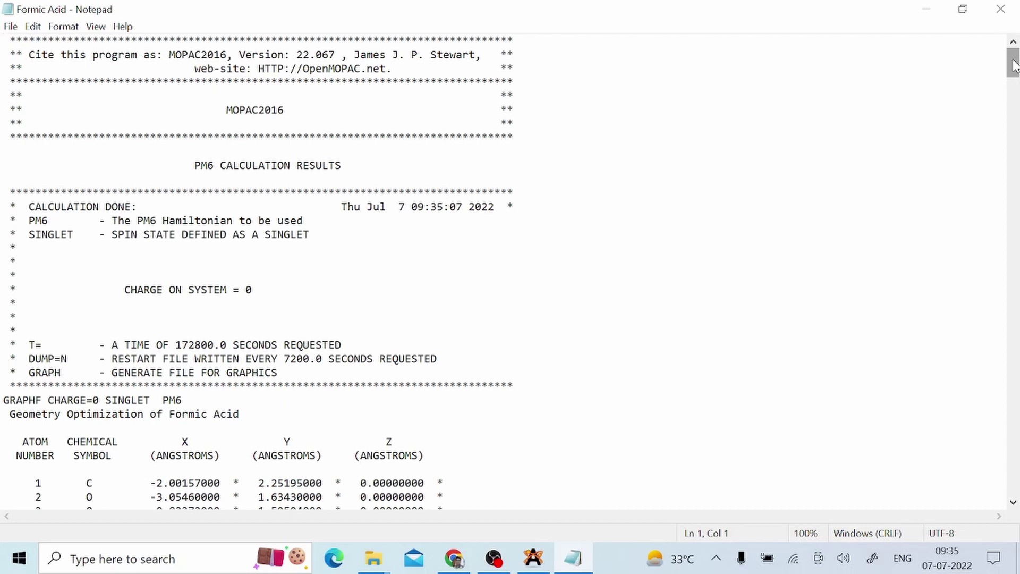
{"action": "left_click_drag", "start_coordinate": [1014, 66], "coordinate": [1014, 80]}
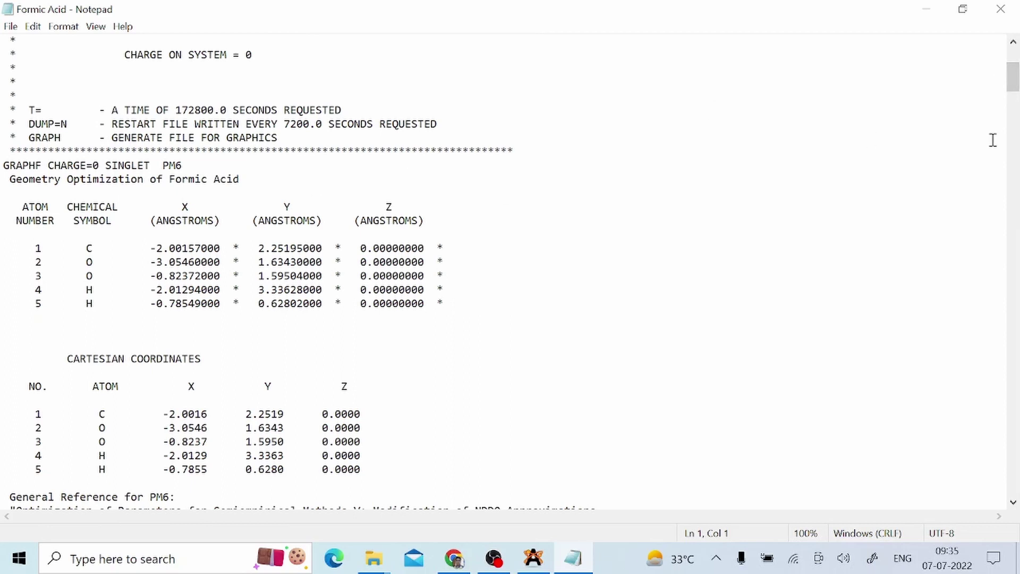
{"action": "left_click_drag", "start_coordinate": [1015, 82], "coordinate": [1014, 111]}
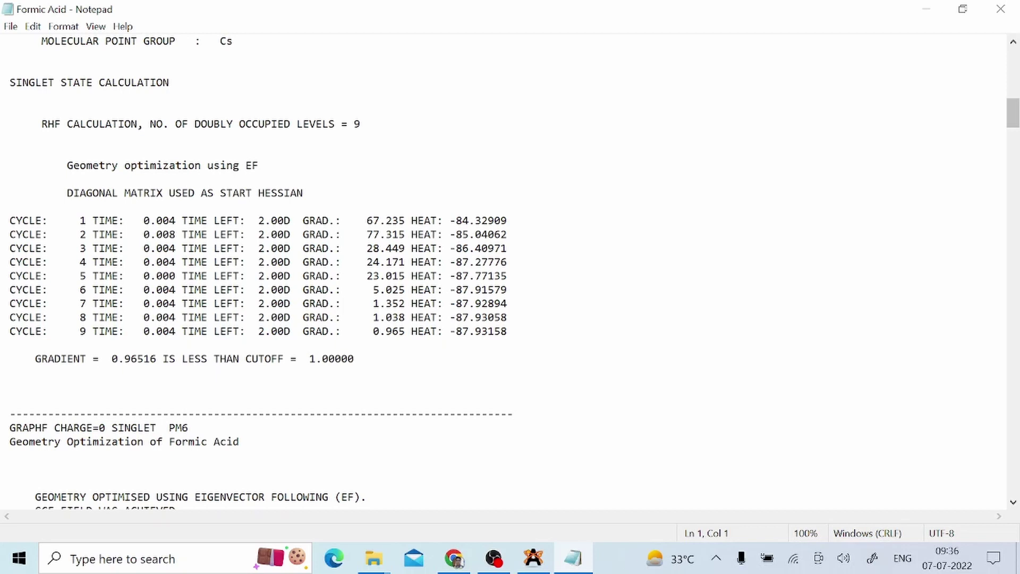
Examine the PM6 calculation summary, highlighting the FINAL HEAT OF FORMATION and IONIZATION POTENTIAL labels
{"action": "scroll", "coordinate": [510, 271], "scroll_direction": "down", "scroll_amount": 4}
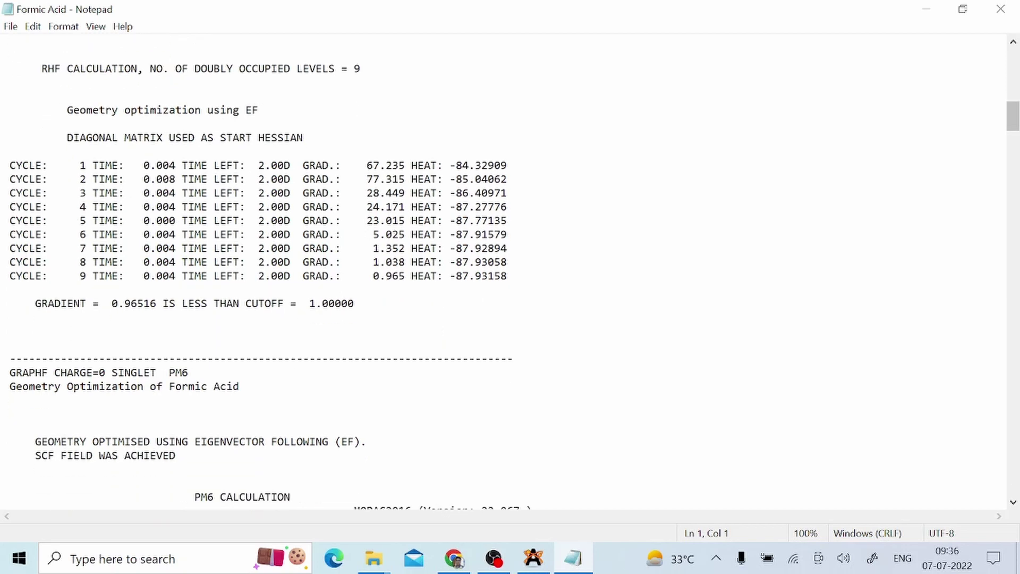
{"action": "scroll", "coordinate": [510, 271], "scroll_direction": "down", "scroll_amount": 4}
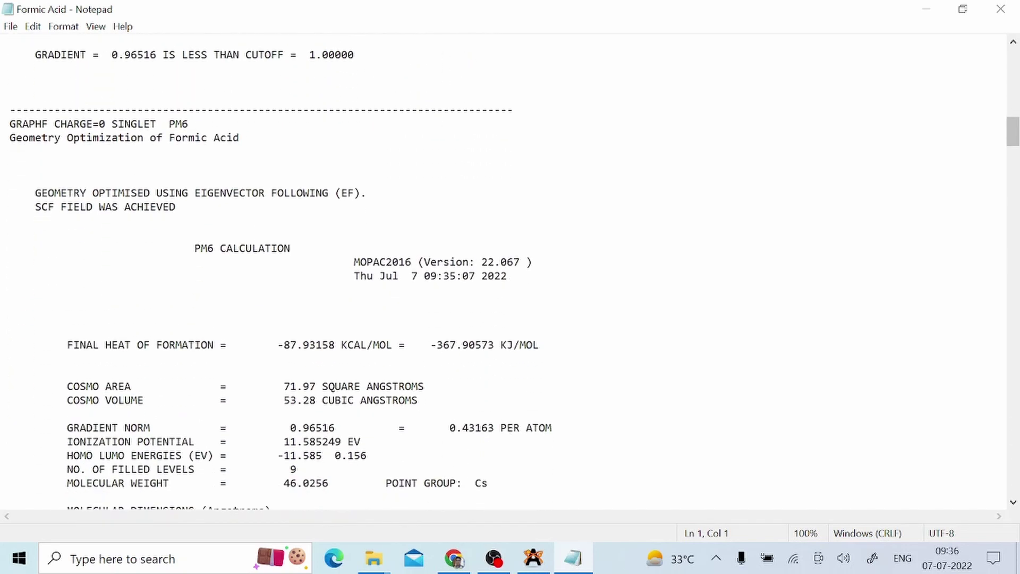
{"action": "scroll", "coordinate": [510, 271], "scroll_direction": "down", "scroll_amount": 3}
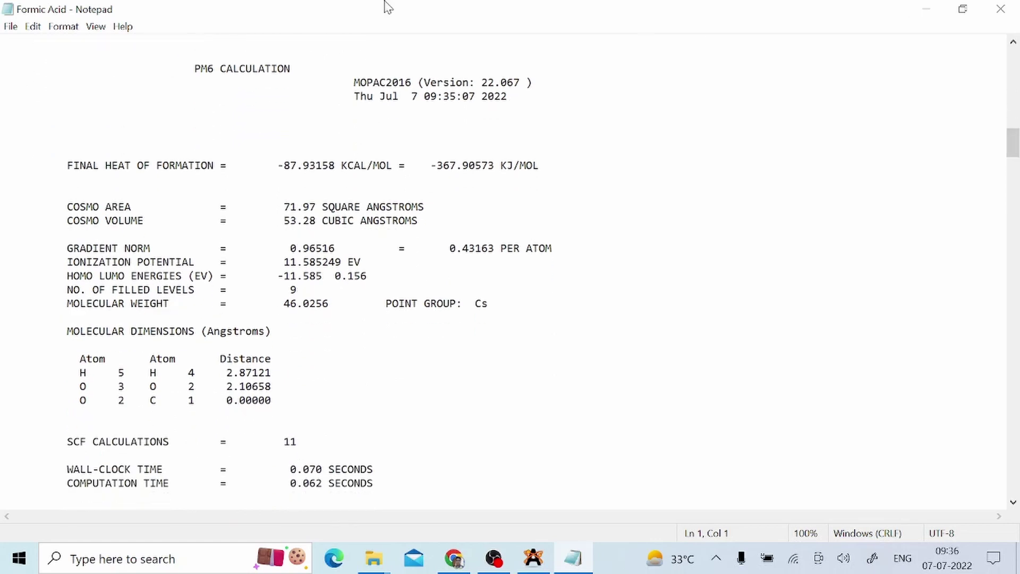
{"action": "left_click_drag", "start_coordinate": [61, 166], "coordinate": [220, 161]}
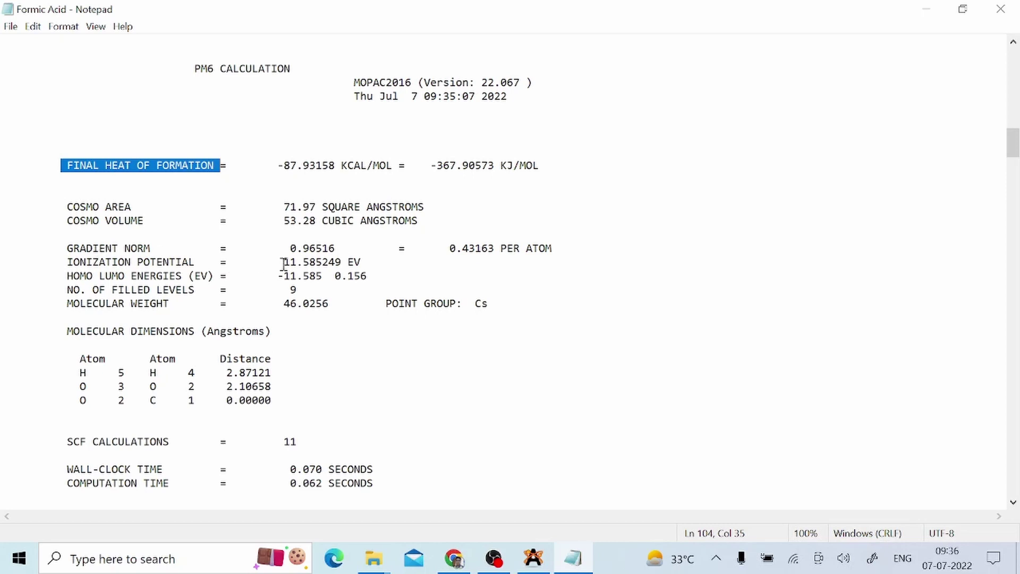
{"action": "left_click_drag", "start_coordinate": [67, 261], "coordinate": [194, 264]}
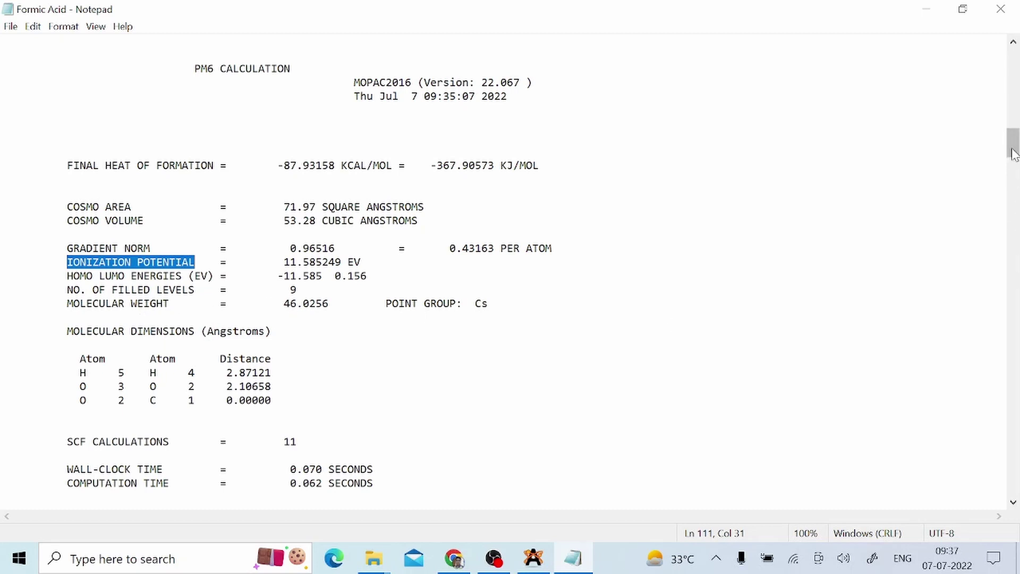
Examine the dipole, orbital populations and force calculation results through to the end of the output file, and close it
{"action": "left_click_drag", "start_coordinate": [1013, 150], "coordinate": [1013, 204]}
{"action": "scroll", "coordinate": [510, 266], "scroll_direction": "down", "scroll_amount": 2}
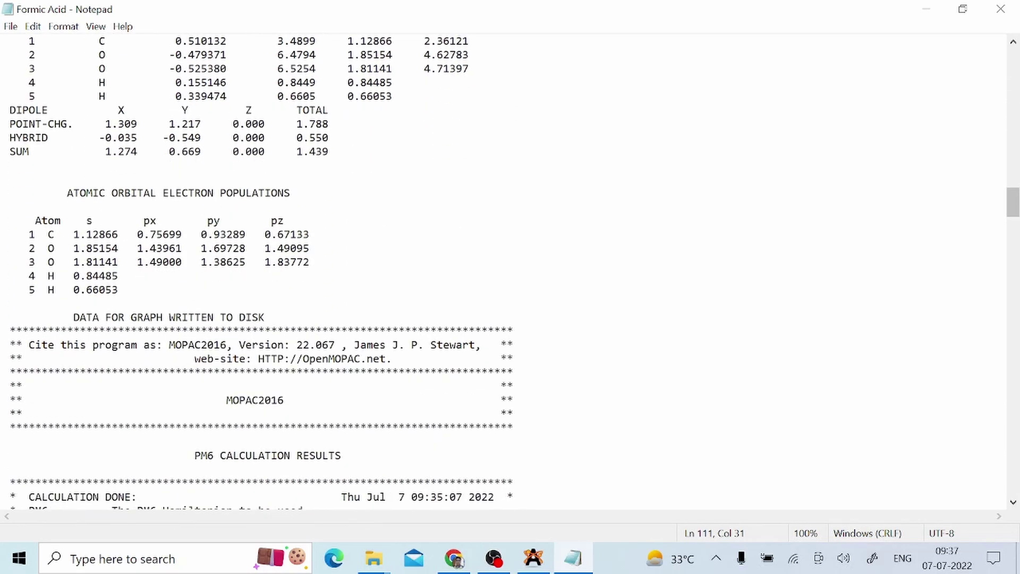
{"action": "scroll", "coordinate": [510, 266], "scroll_direction": "down", "scroll_amount": 1}
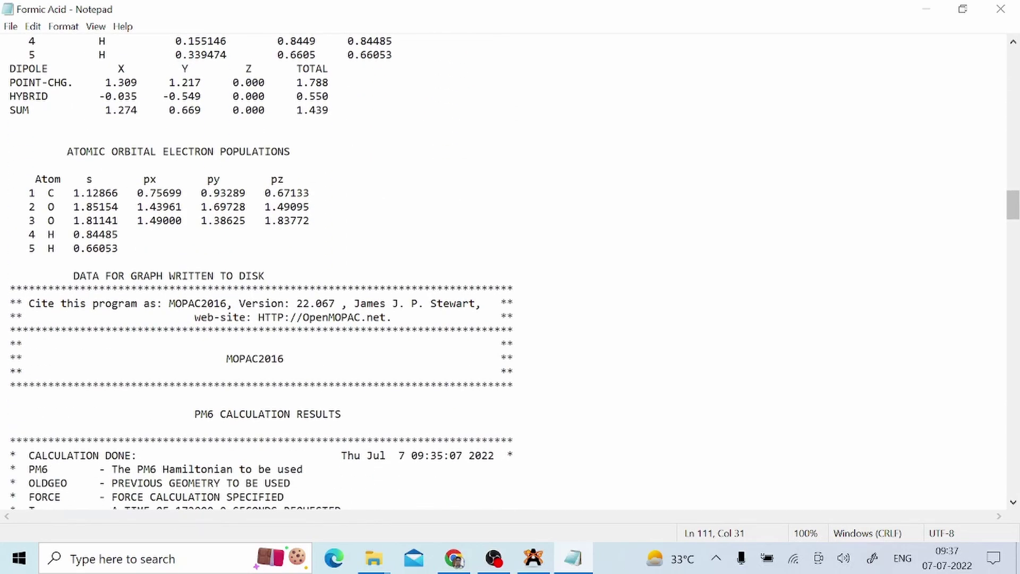
{"action": "scroll", "coordinate": [510, 266], "scroll_direction": "down", "scroll_amount": 4}
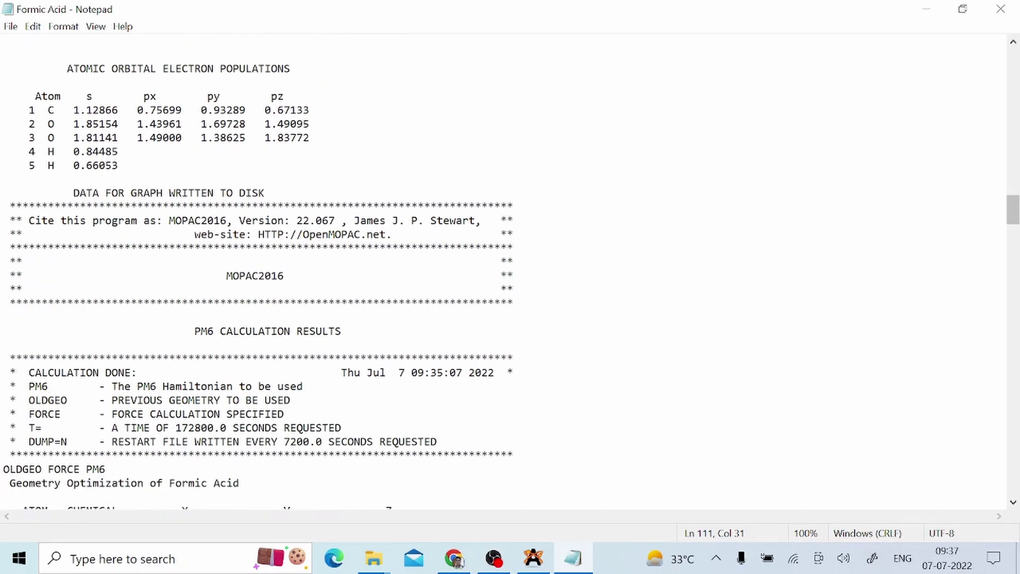
{"action": "scroll", "coordinate": [510, 265], "scroll_direction": "down", "scroll_amount": 10}
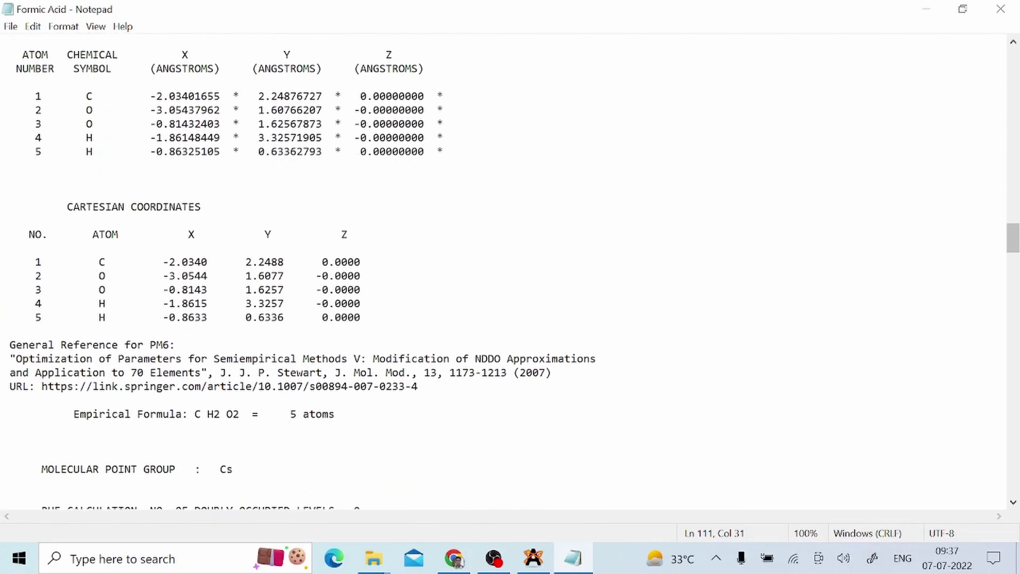
{"action": "scroll", "coordinate": [510, 265], "scroll_direction": "down", "scroll_amount": 3}
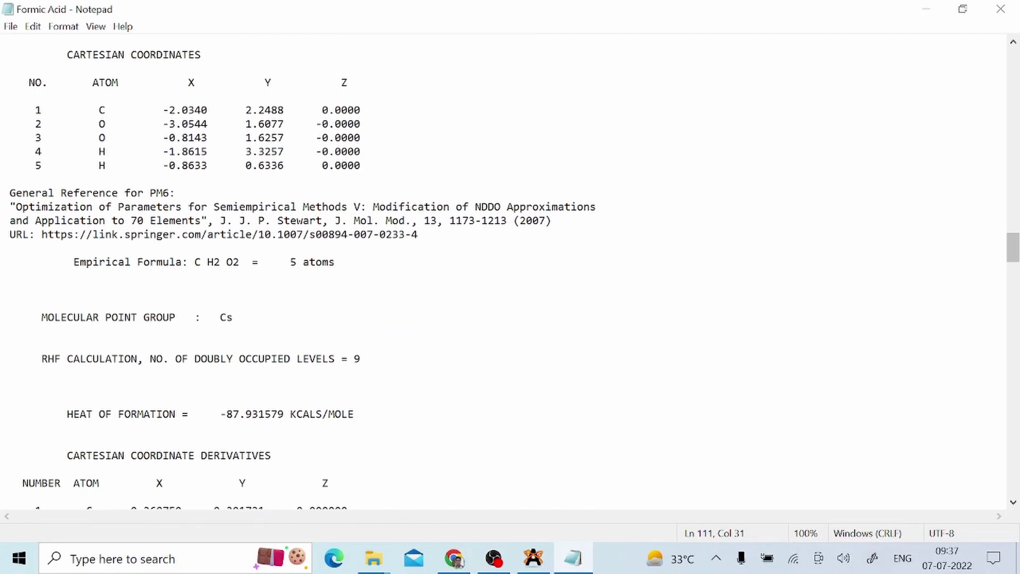
{"action": "scroll", "coordinate": [510, 266], "scroll_direction": "down", "scroll_amount": 12}
{"action": "scroll", "coordinate": [509, 265], "scroll_direction": "down", "scroll_amount": 4}
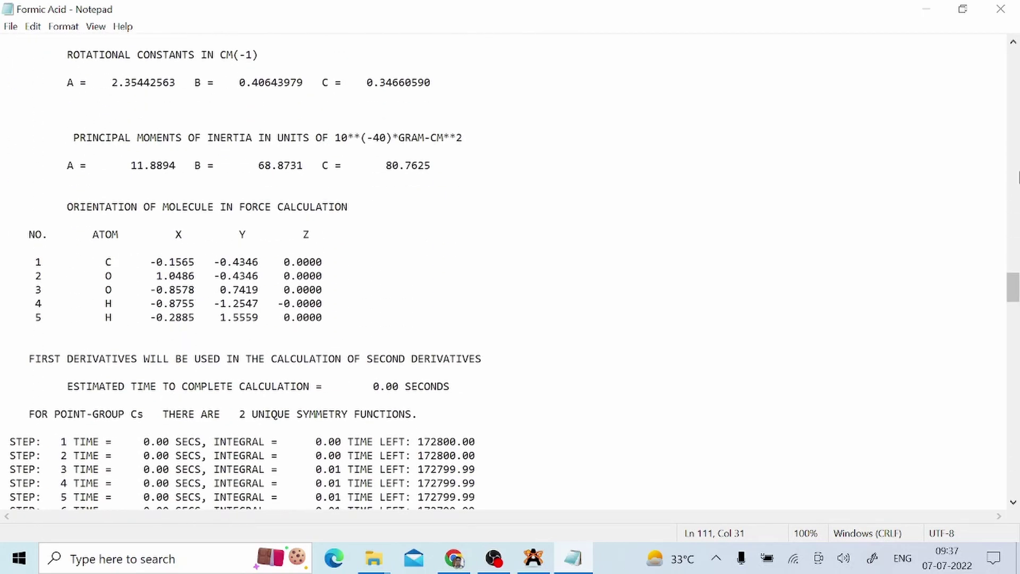
{"action": "left_click_drag", "start_coordinate": [1012, 291], "coordinate": [1013, 481]}
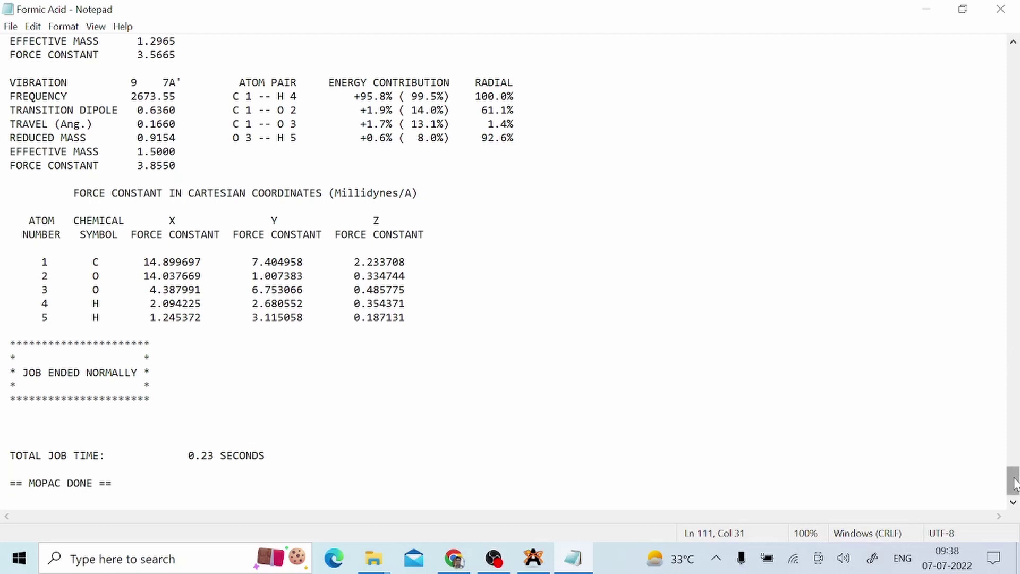
{"action": "key", "text": "alt+F4"}
Open the Formic Acid OUT file with avogadro, without making it the default app for .out files
{"action": "left_click", "coordinate": [196, 234]}
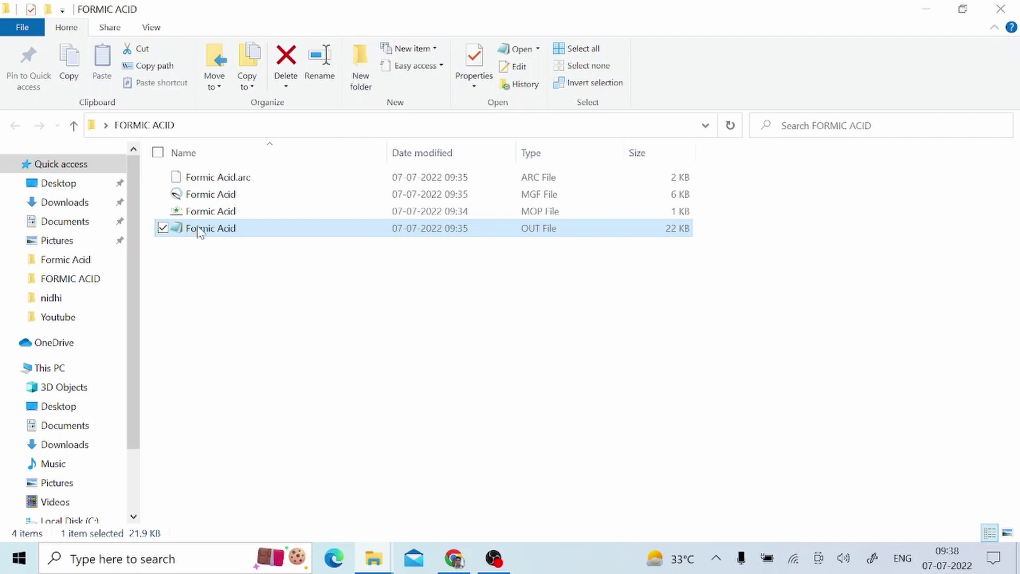
{"action": "right_click", "coordinate": [200, 231]}
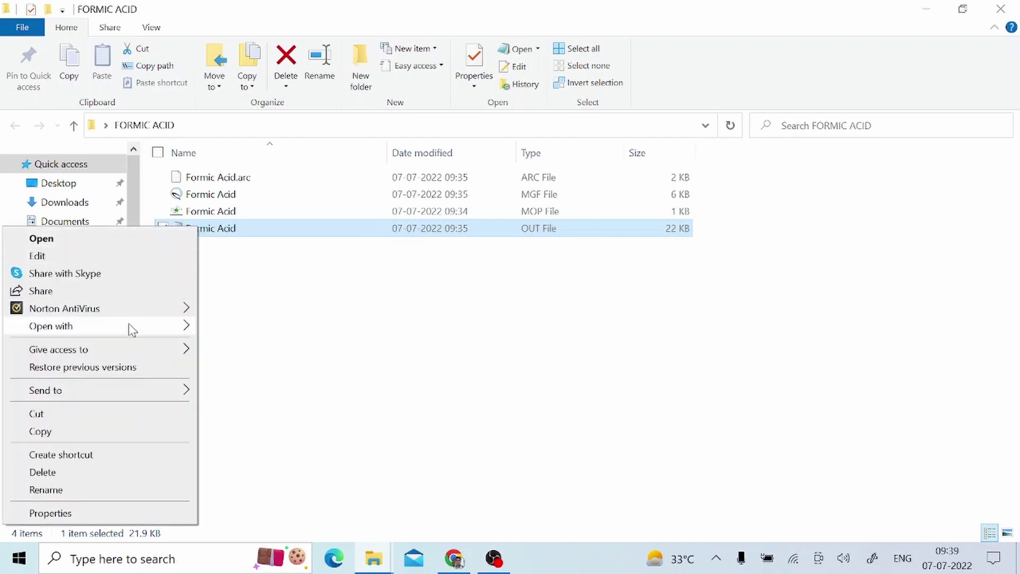
{"action": "mouse_move", "coordinate": [129, 327]}
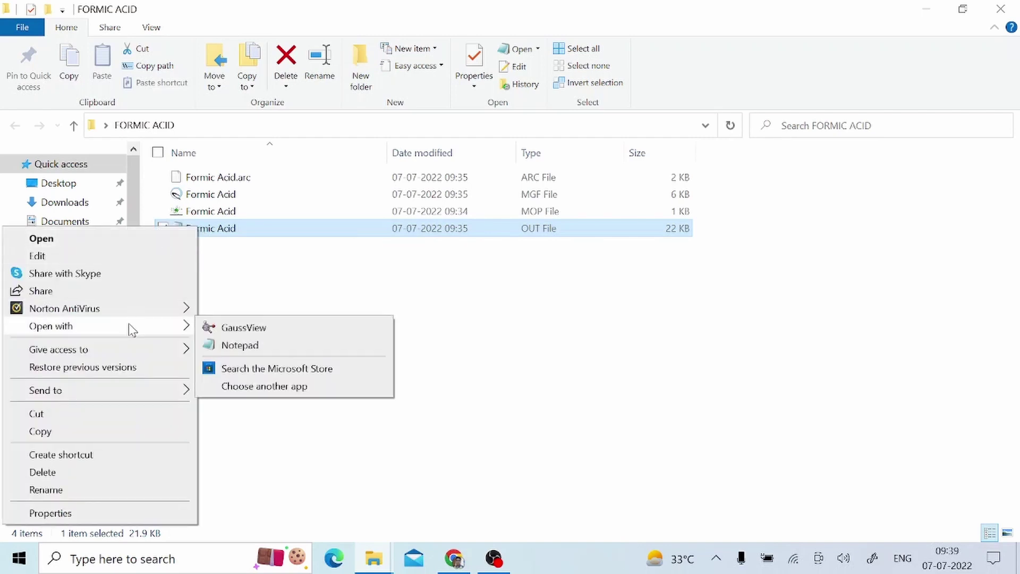
{"action": "left_click", "coordinate": [262, 386]}
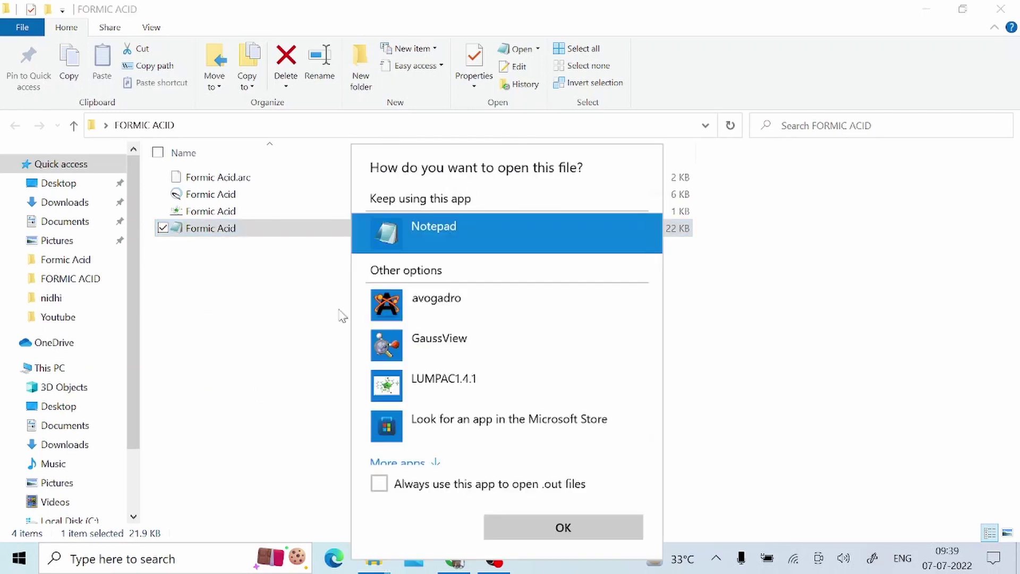
{"action": "left_click", "coordinate": [451, 298]}
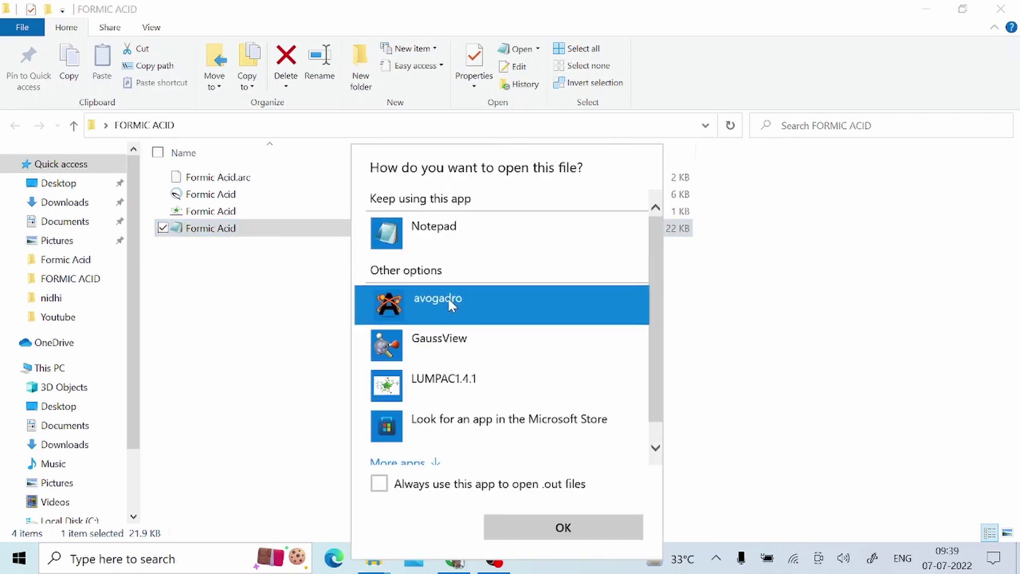
{"action": "left_click", "coordinate": [557, 529]}
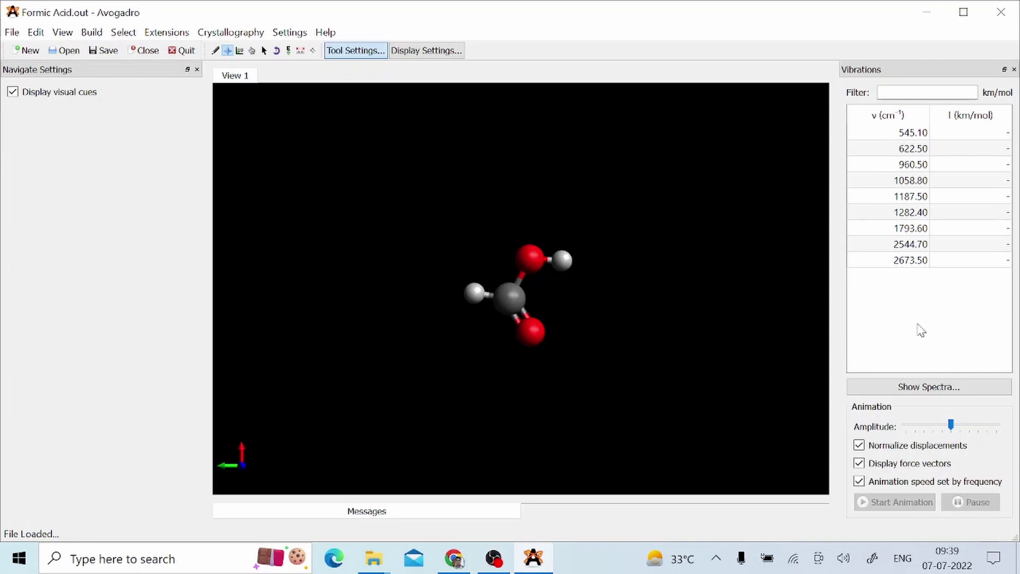
Play the vibration animations for the 545.10 and 622.50 cm⁻¹ modes with force vectors displayed, and stop the playback
{"action": "left_click", "coordinate": [907, 134]}
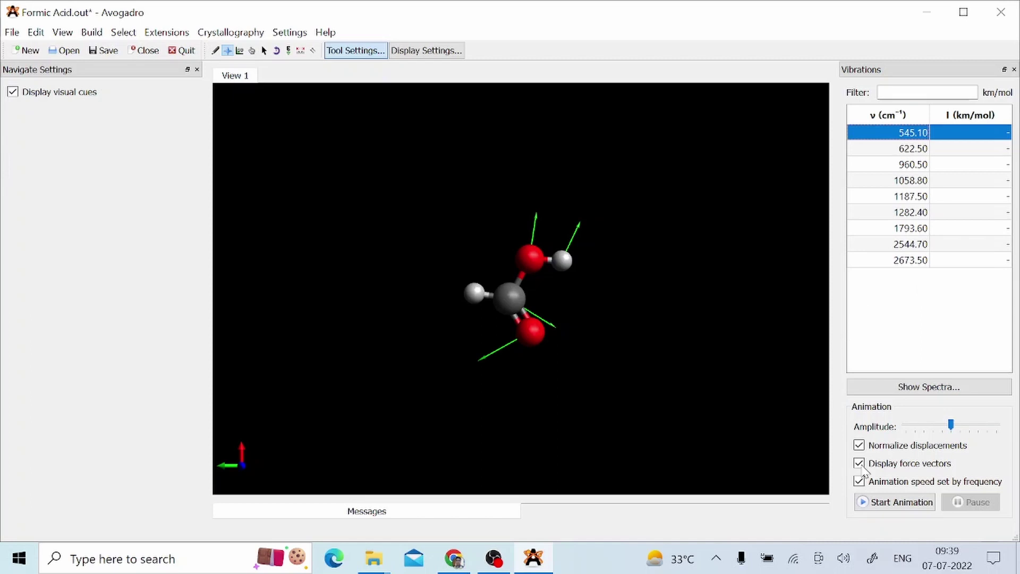
{"action": "left_click", "coordinate": [888, 502]}
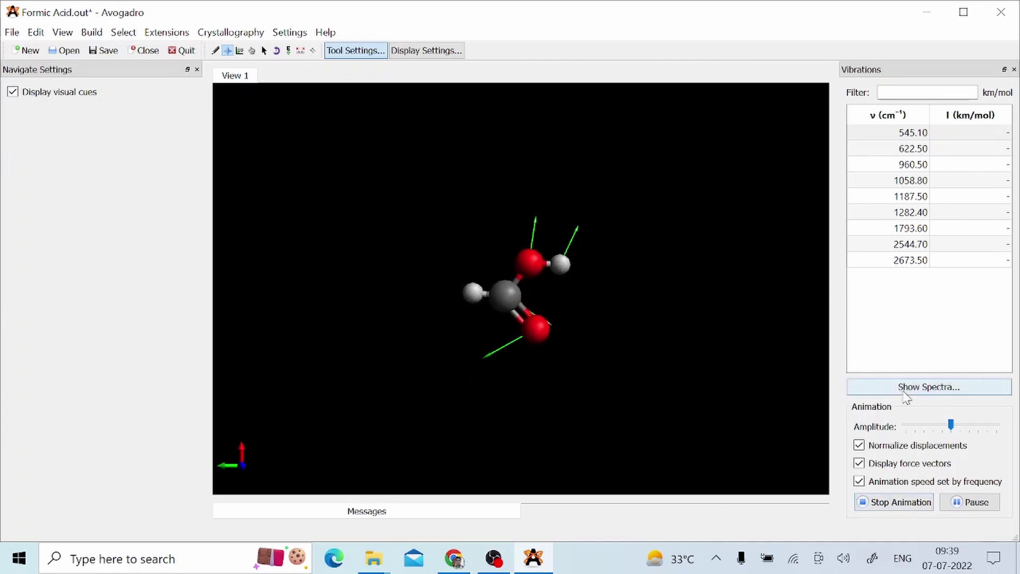
{"action": "left_click", "coordinate": [905, 148]}
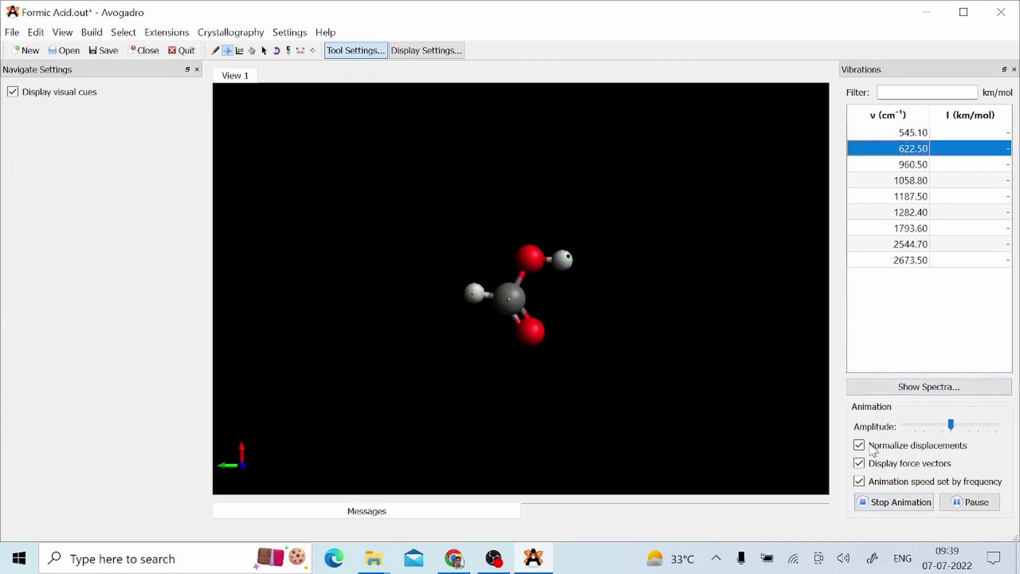
{"action": "left_click", "coordinate": [902, 501]}
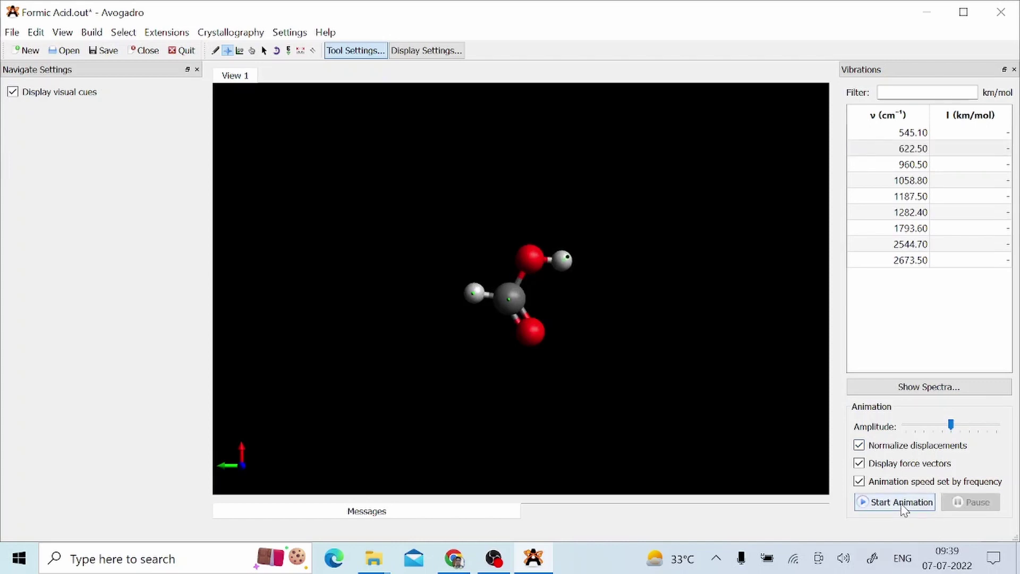
{"action": "left_click", "coordinate": [899, 149]}
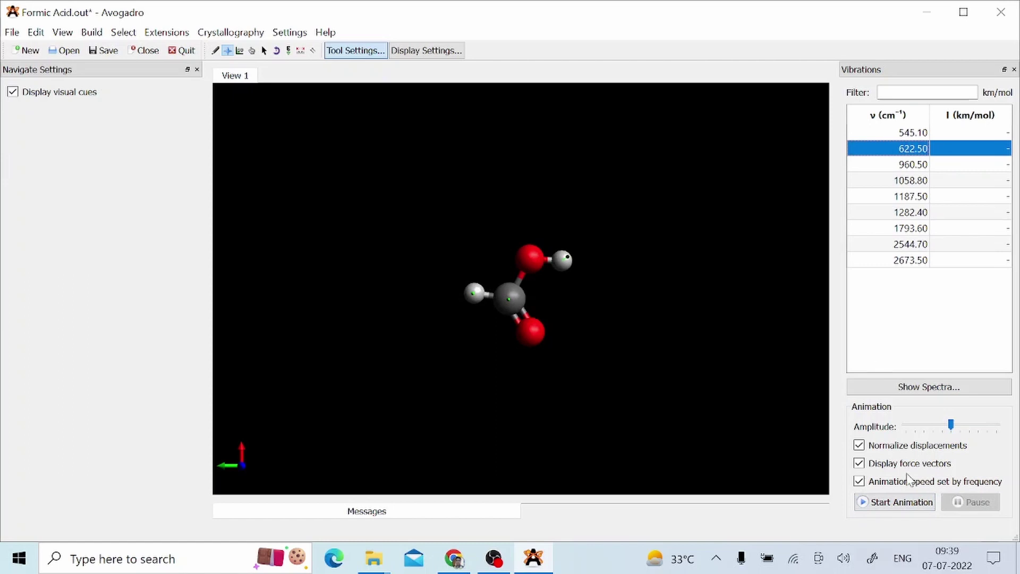
{"action": "left_click", "coordinate": [897, 508]}
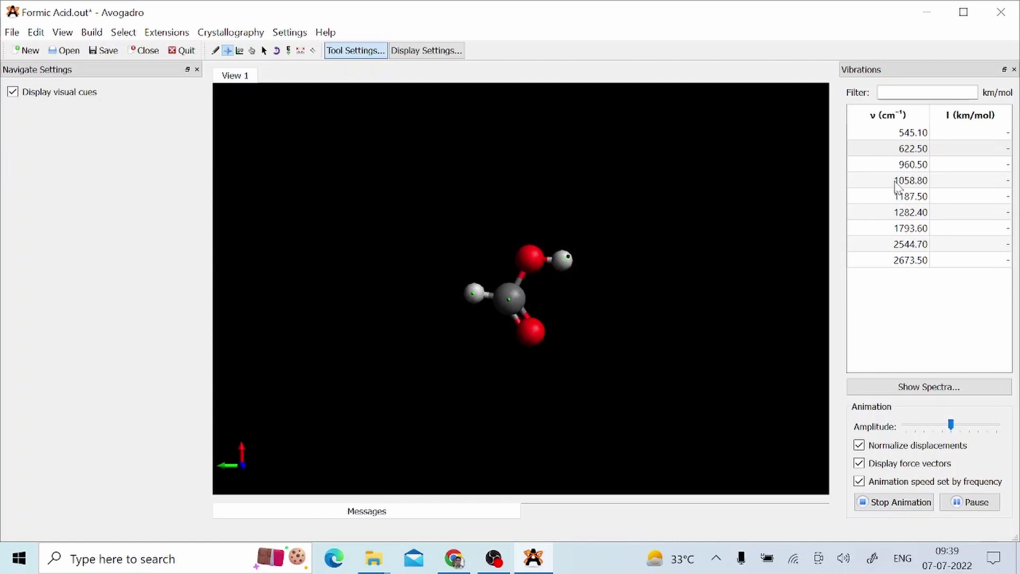
{"action": "left_click", "coordinate": [898, 508]}
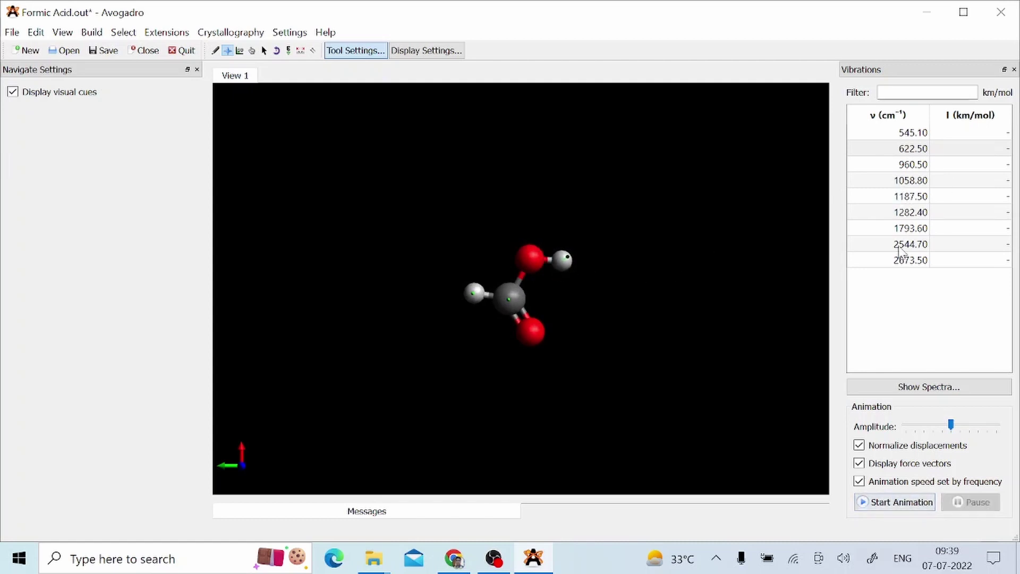
Animate the 1058.80 cm⁻¹ vibration mode, and close Avogadro without saving the changes
{"action": "left_click", "coordinate": [886, 181]}
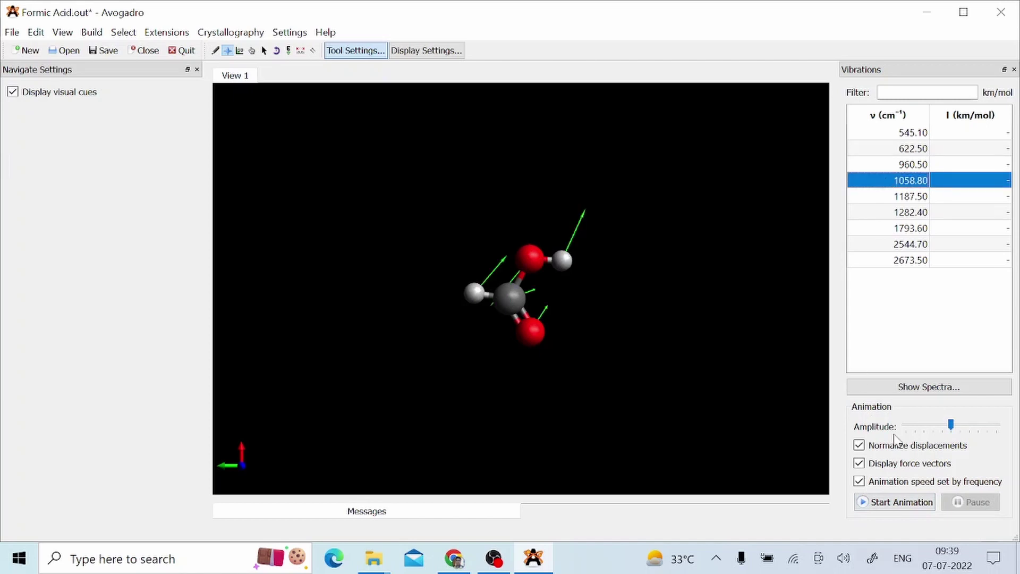
{"action": "left_click", "coordinate": [899, 505]}
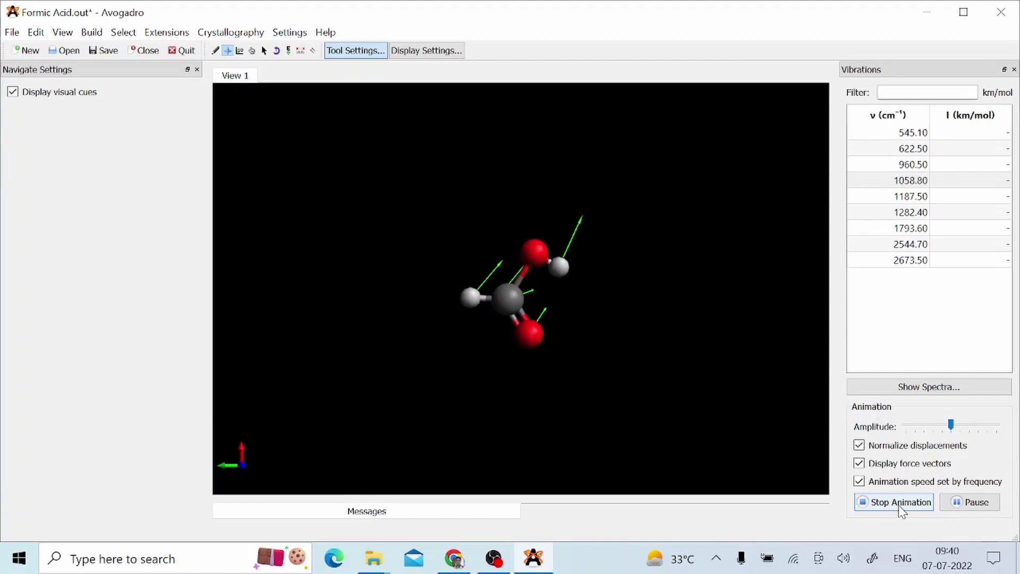
{"action": "left_click", "coordinate": [1002, 14]}
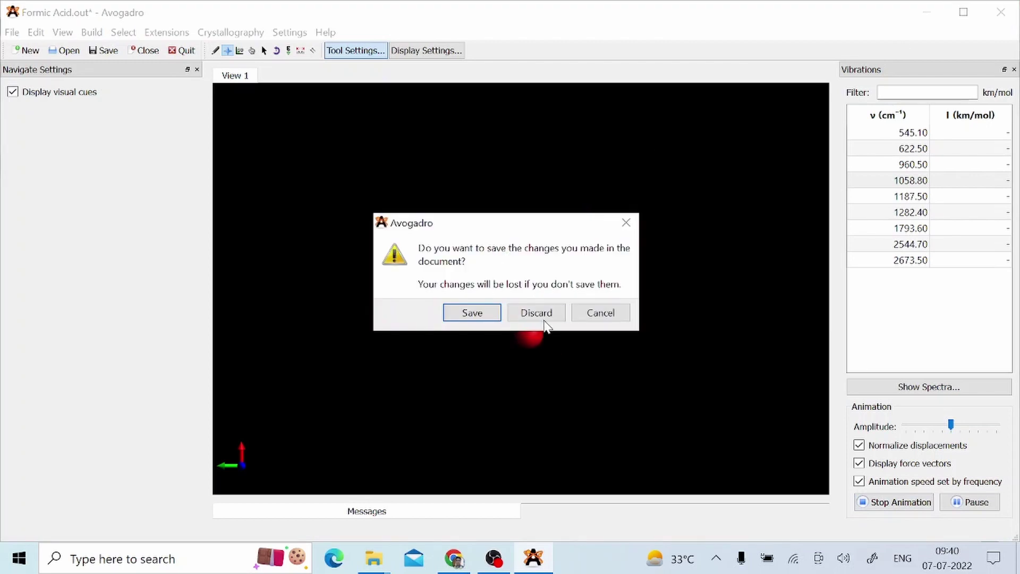
{"action": "left_click", "coordinate": [542, 315]}
{"action": "left_click", "coordinate": [368, 362]}
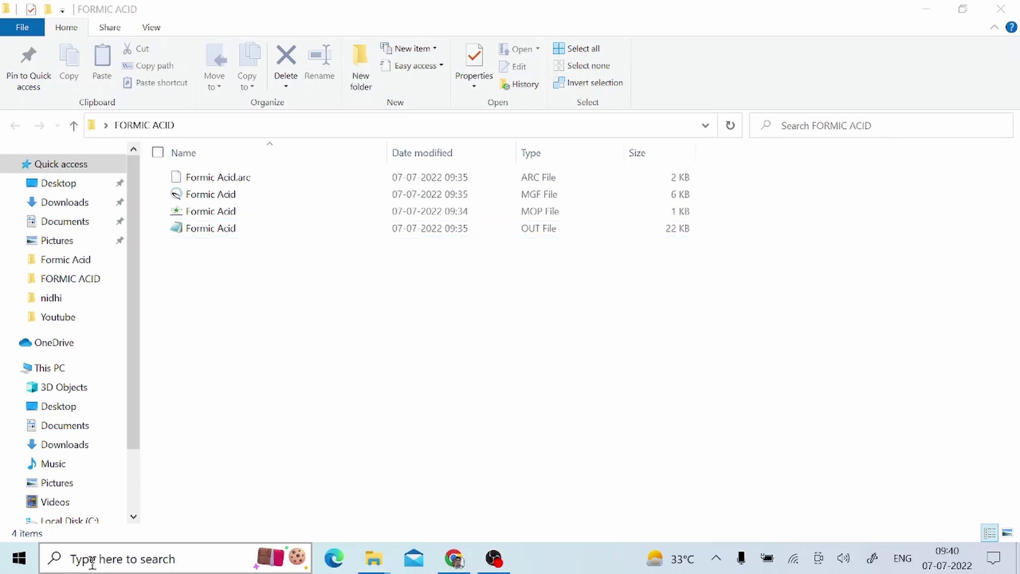
Open Command Prompt and go up to the C:\ root folder with cd.. commands
{"action": "left_click", "coordinate": [92, 563]}
{"action": "type", "text": "domm"}
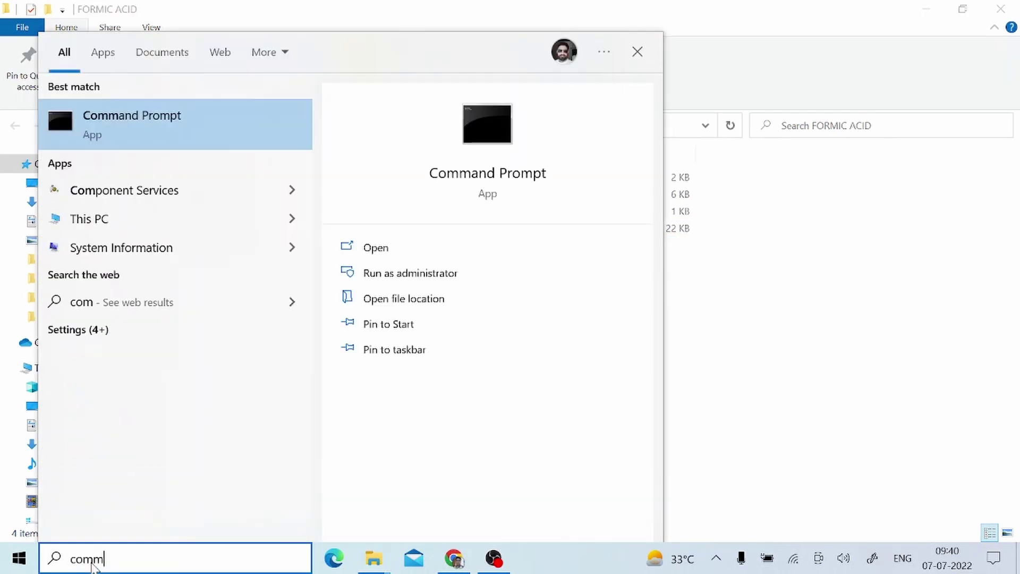
{"action": "left_click", "coordinate": [368, 249]}
{"action": "type", "text": "cd.."}
{"action": "key", "text": "Return"}
{"action": "type", "text": "cd"}
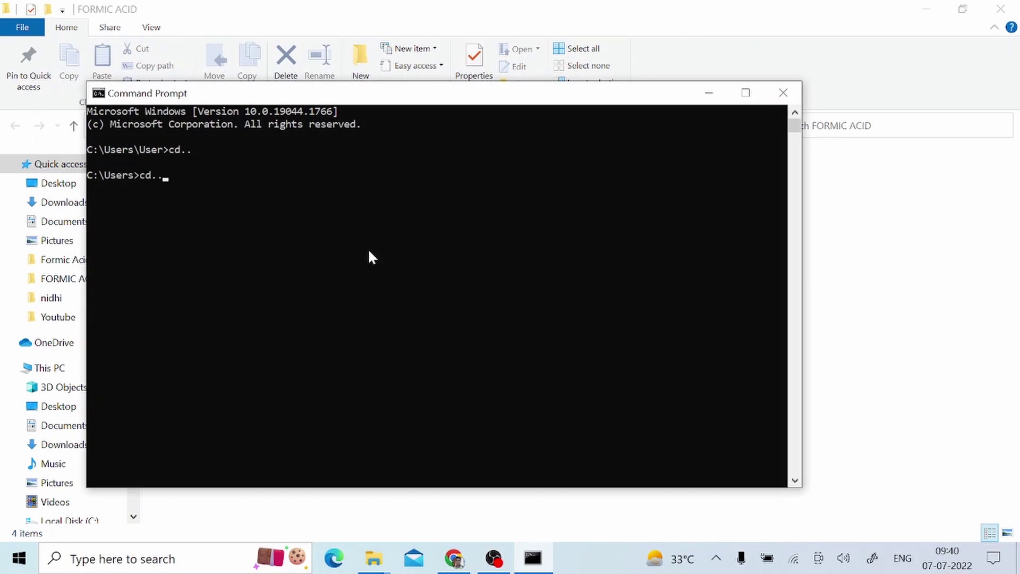
{"action": "type", "text": ".."}
{"action": "key", "text": "Return"}
List the C:\ root with dir, and change into the jmol folder and list its files
{"action": "type", "text": "dir"}
{"action": "key", "text": "Return"}
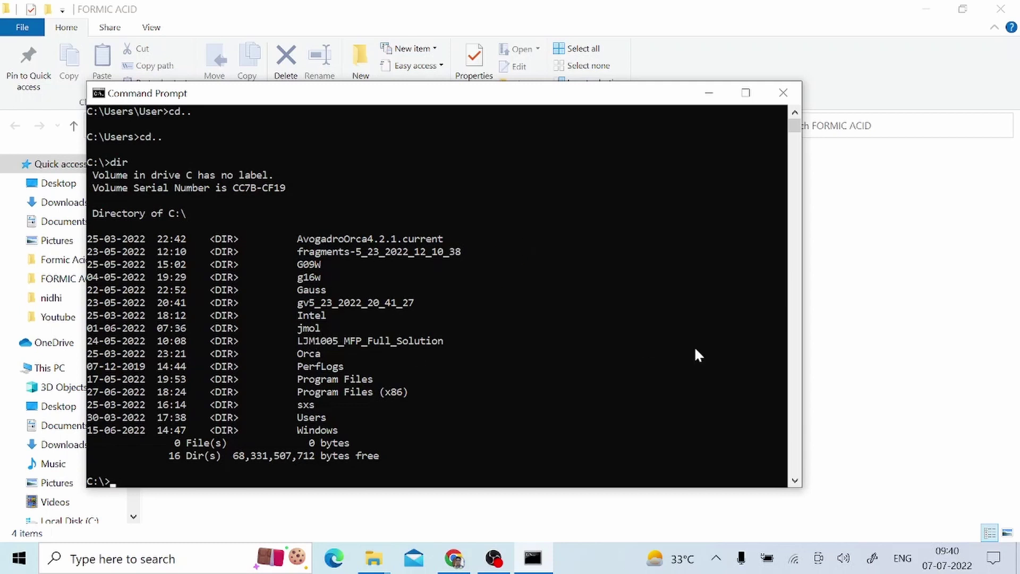
{"action": "type", "text": "cd jmol"}
{"action": "key", "text": "Return"}
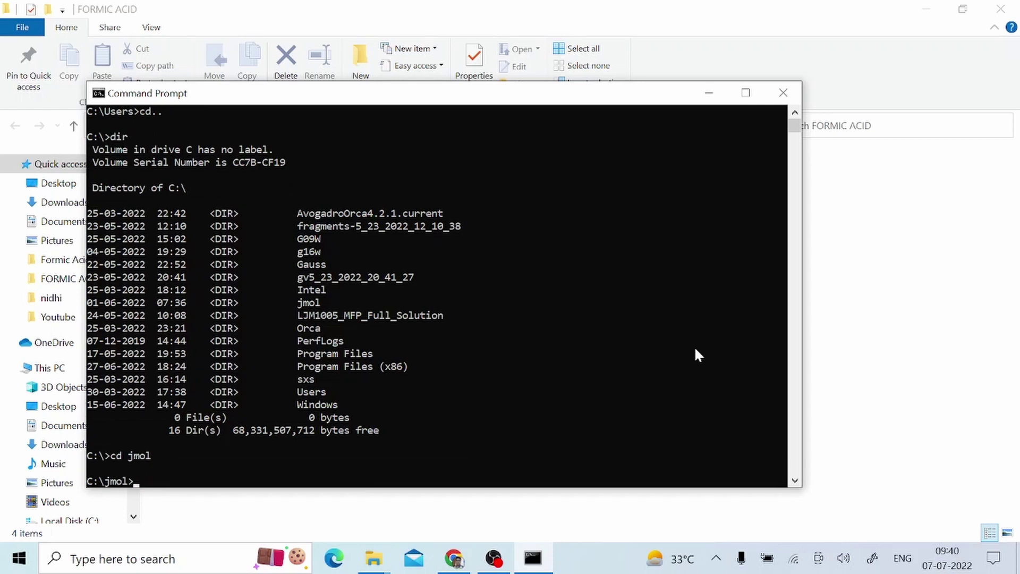
{"action": "type", "text": "dir"}
{"action": "key", "text": "Return"}
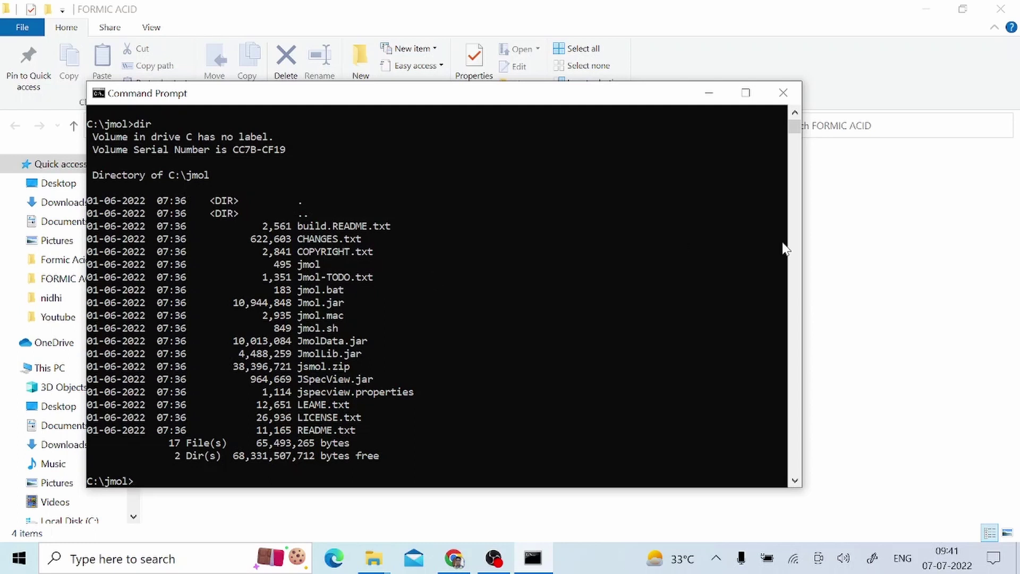
Launch Jmol by running jmol.jar from the C:\jmol folder, and maximize its window
{"action": "type", "text": "jmol.jae"}
{"action": "key", "text": "BackSpace"}
{"action": "type", "text": "r"}
{"action": "key", "text": "Return"}
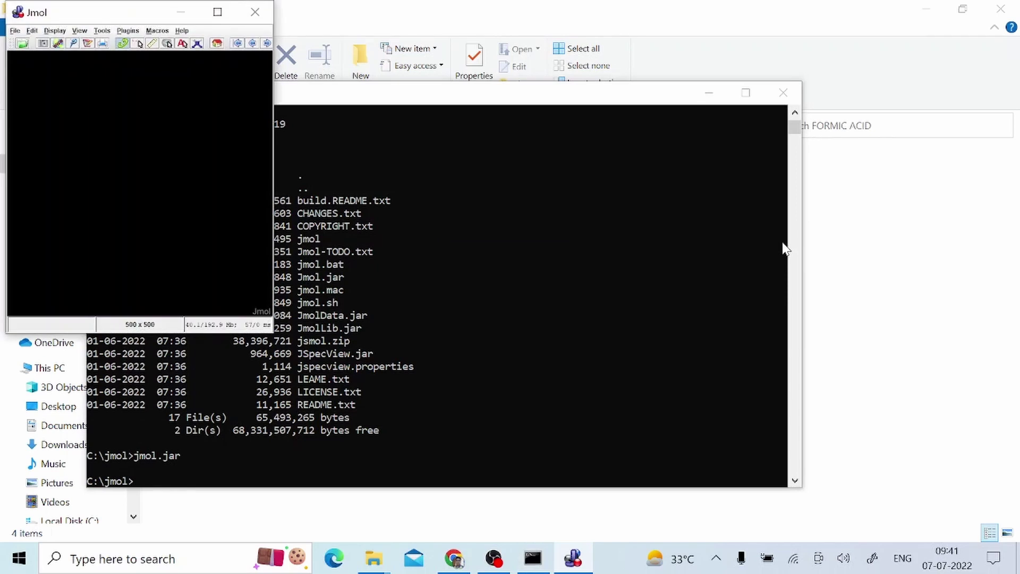
{"action": "double_click", "coordinate": [219, 13]}
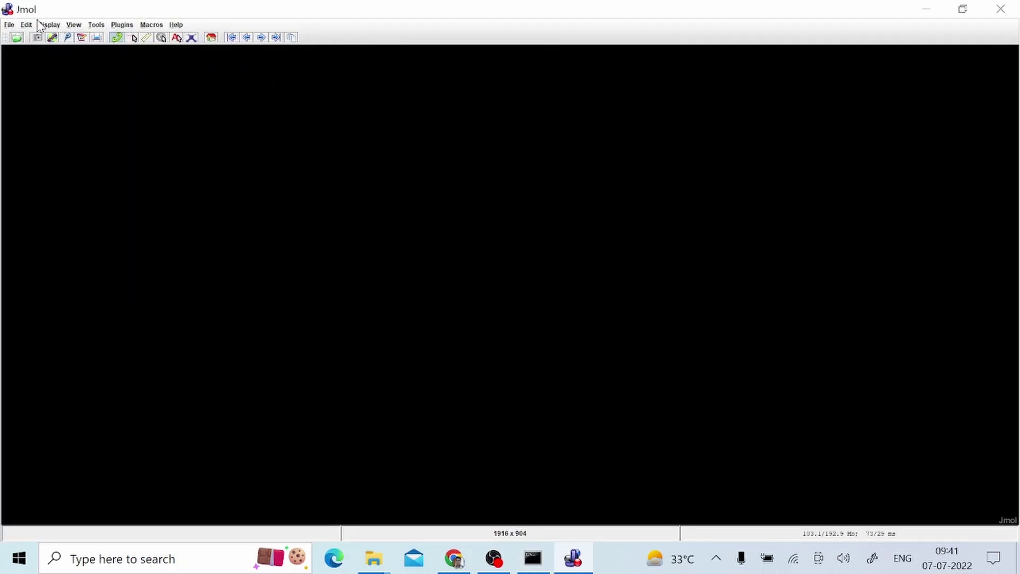
Open Formic Acid.mgf from the FORMIC ACID folder on the Desktop in Jmol
{"action": "left_click", "coordinate": [10, 25]}
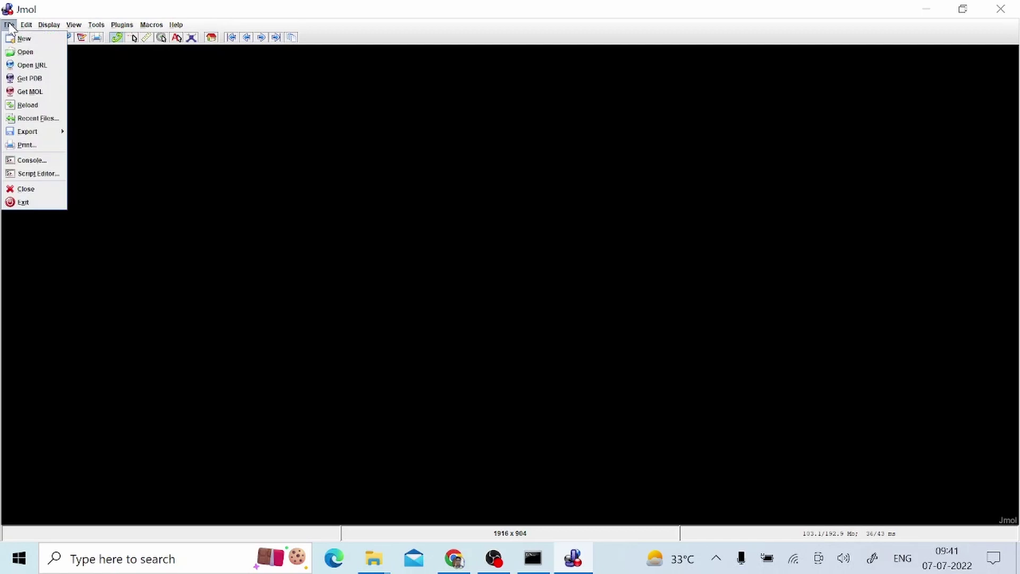
{"action": "left_click", "coordinate": [13, 53]}
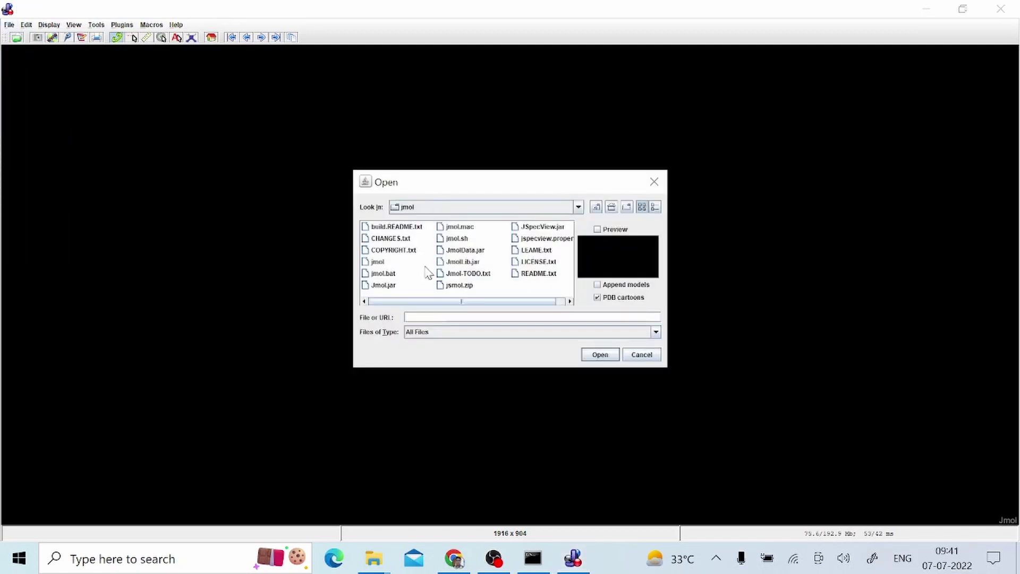
{"action": "left_click", "coordinate": [578, 207]}
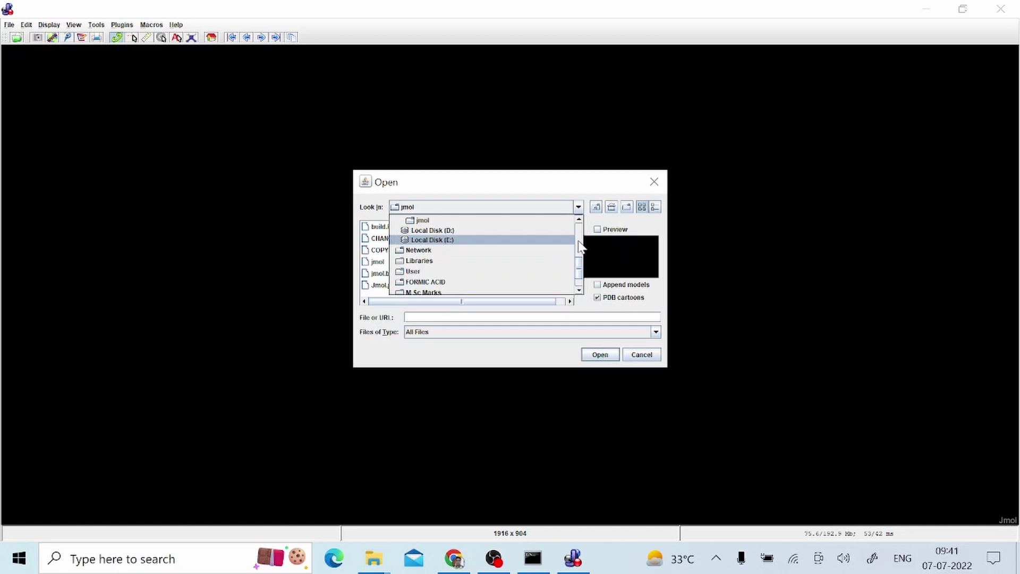
{"action": "scroll", "coordinate": [579, 261], "scroll_direction": "up", "scroll_amount": 2}
{"action": "scroll", "coordinate": [579, 262], "scroll_direction": "up", "scroll_amount": 3}
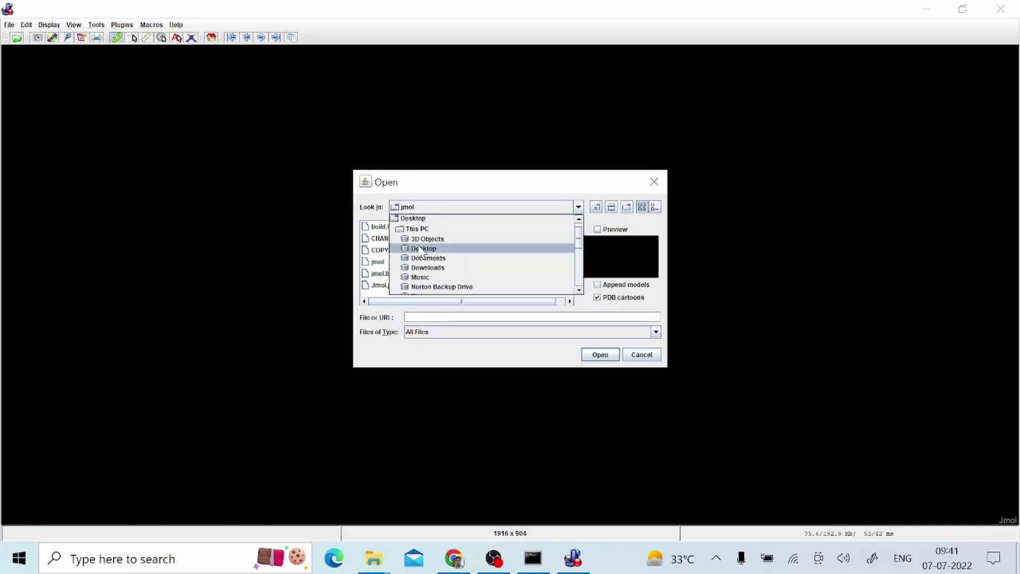
{"action": "left_click", "coordinate": [421, 249]}
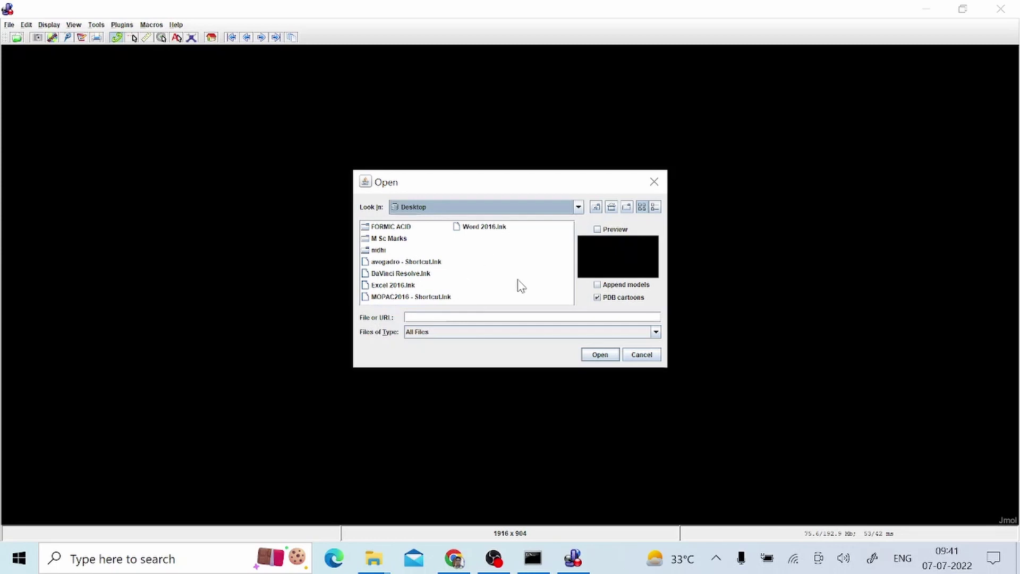
{"action": "left_click", "coordinate": [403, 231]}
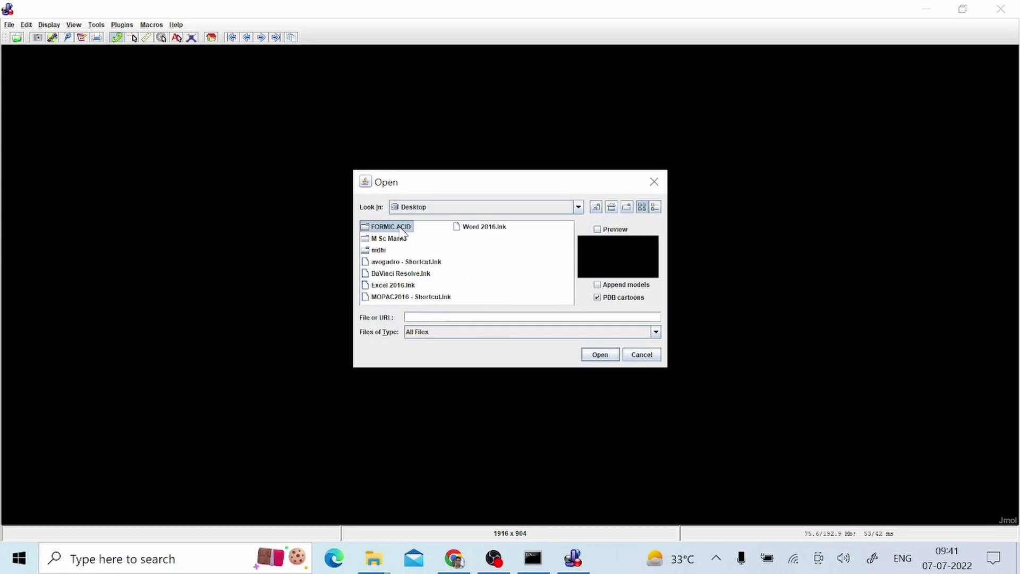
{"action": "double_click", "coordinate": [403, 231]}
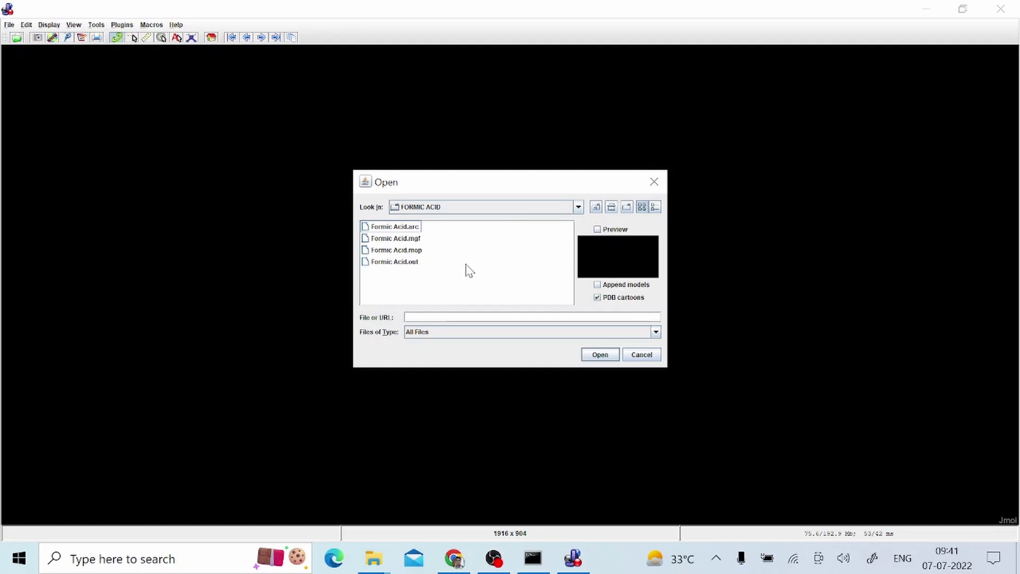
{"action": "left_click", "coordinate": [389, 240]}
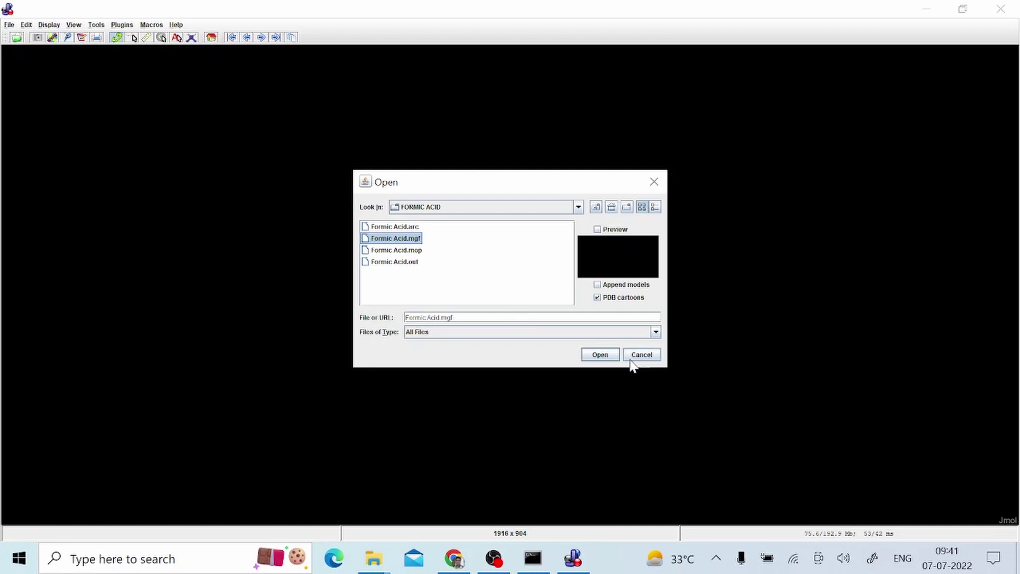
{"action": "left_click", "coordinate": [611, 355]}
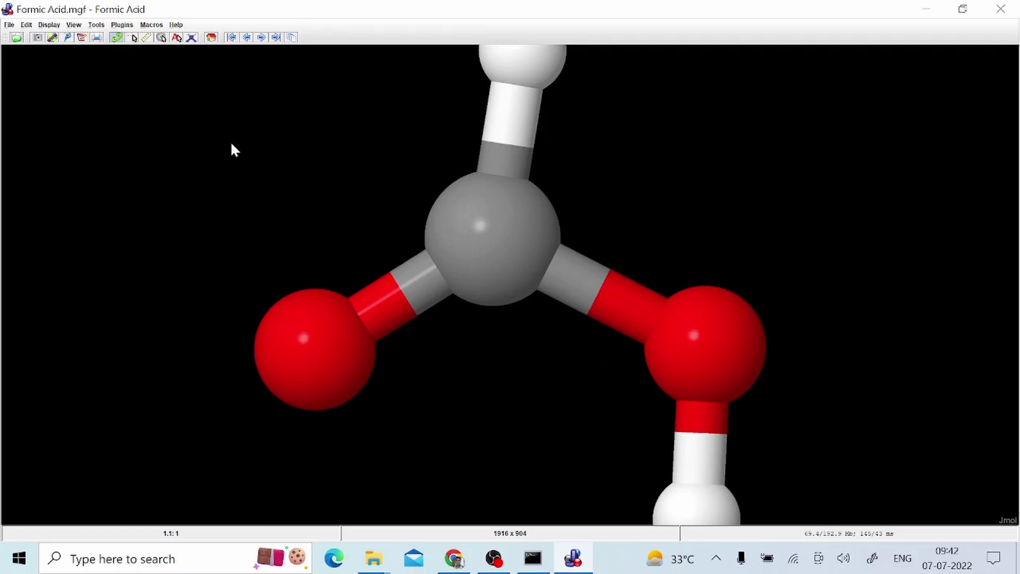
Open the Jmol script console and restore the maximized molecule window to its smaller size
{"action": "left_click", "coordinate": [9, 27]}
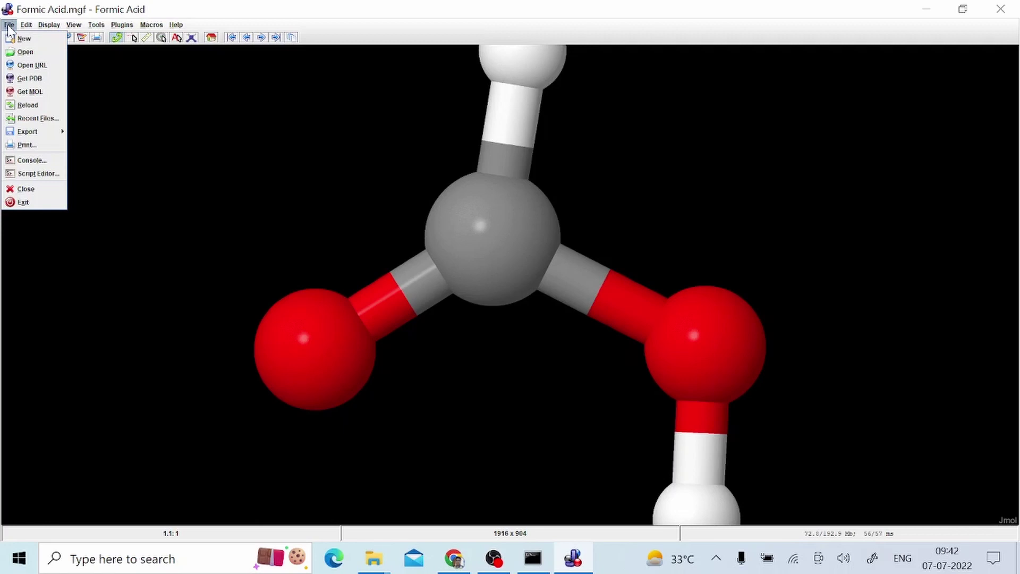
{"action": "left_click", "coordinate": [32, 160]}
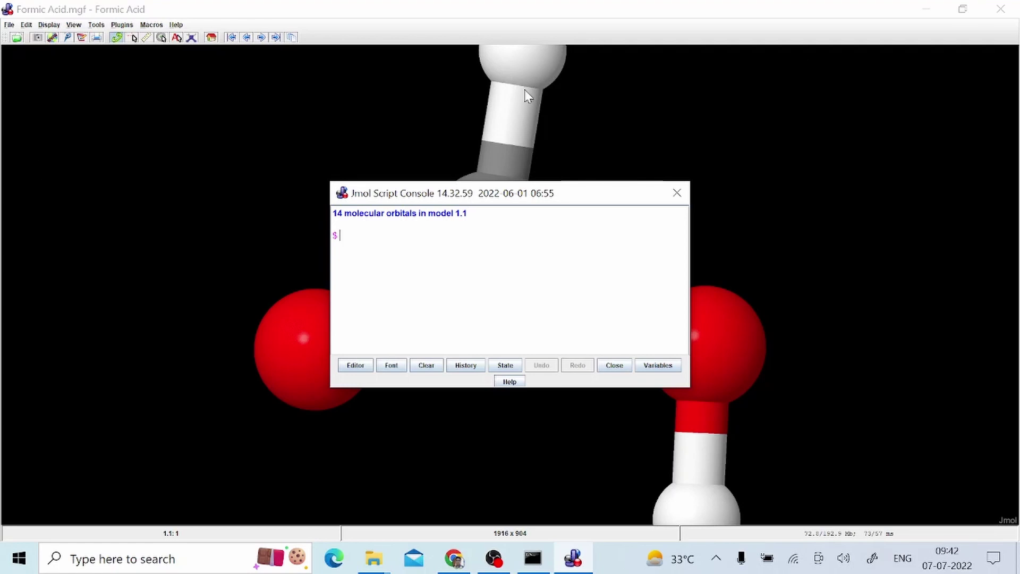
{"action": "left_click", "coordinate": [975, 15]}
{"action": "left_click", "coordinate": [975, 11]}
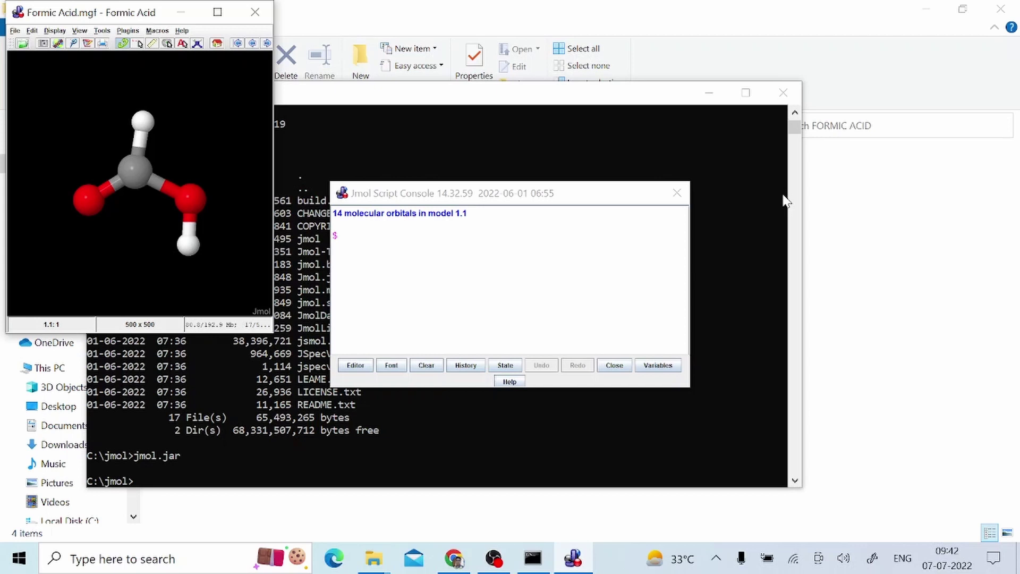
Display molecular orbital 4 of formic acid by running mo 4 in the script console
{"action": "left_click", "coordinate": [339, 234]}
{"action": "type", "text": "mo"}
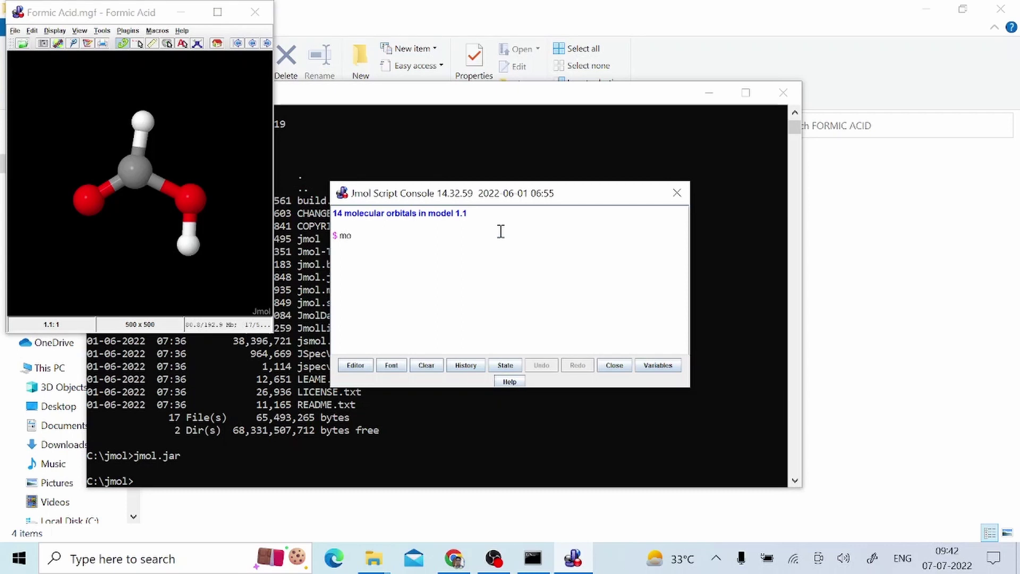
{"action": "type", "text": " 4"}
{"action": "key", "text": "Return"}
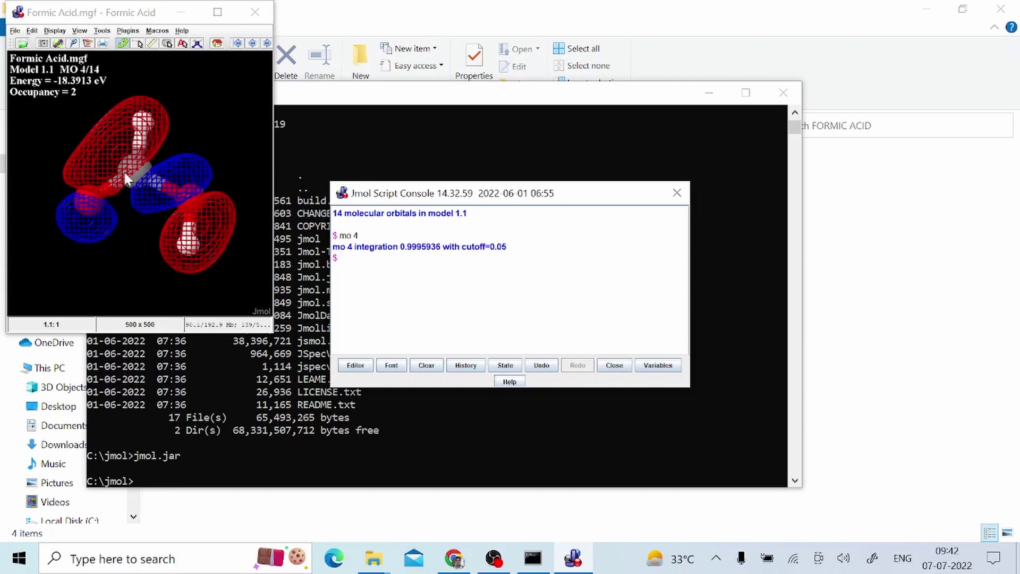
Maximize the molecule window and move the script console off the molecule to examine orbital 4, and restore the window size
{"action": "left_click", "coordinate": [217, 11]}
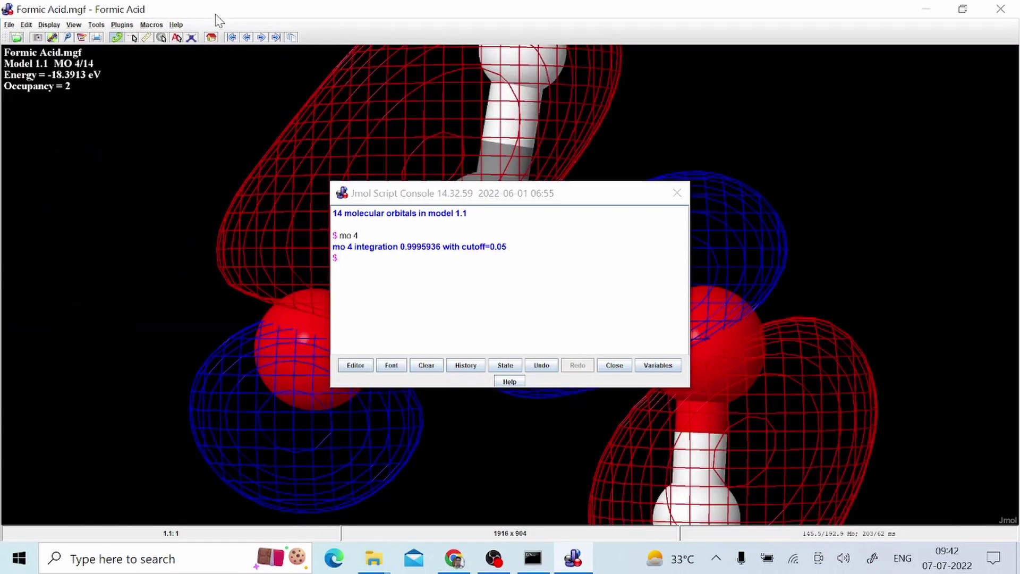
{"action": "left_click_drag", "start_coordinate": [502, 204], "coordinate": [929, 119]}
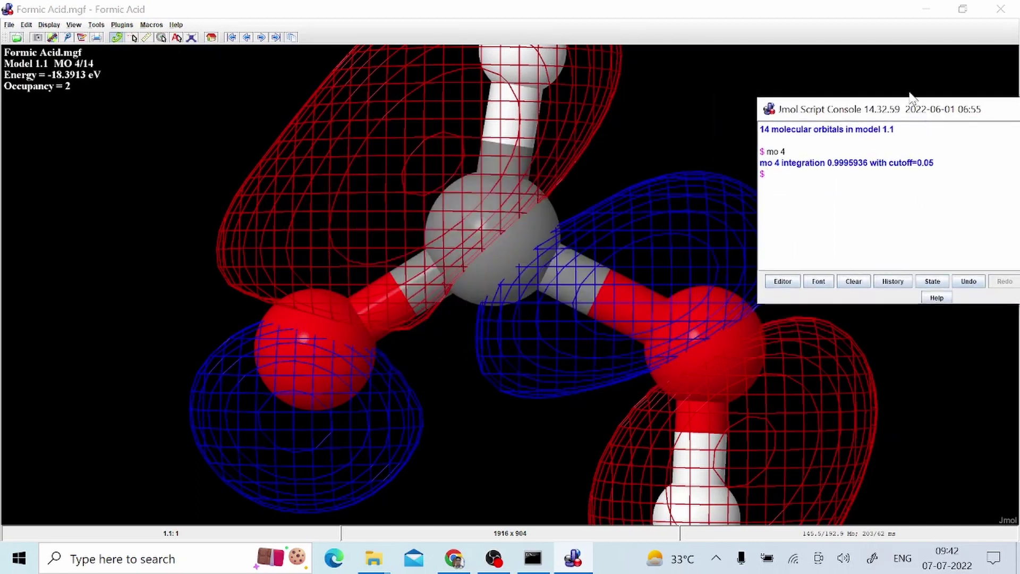
{"action": "left_click", "coordinate": [963, 11]}
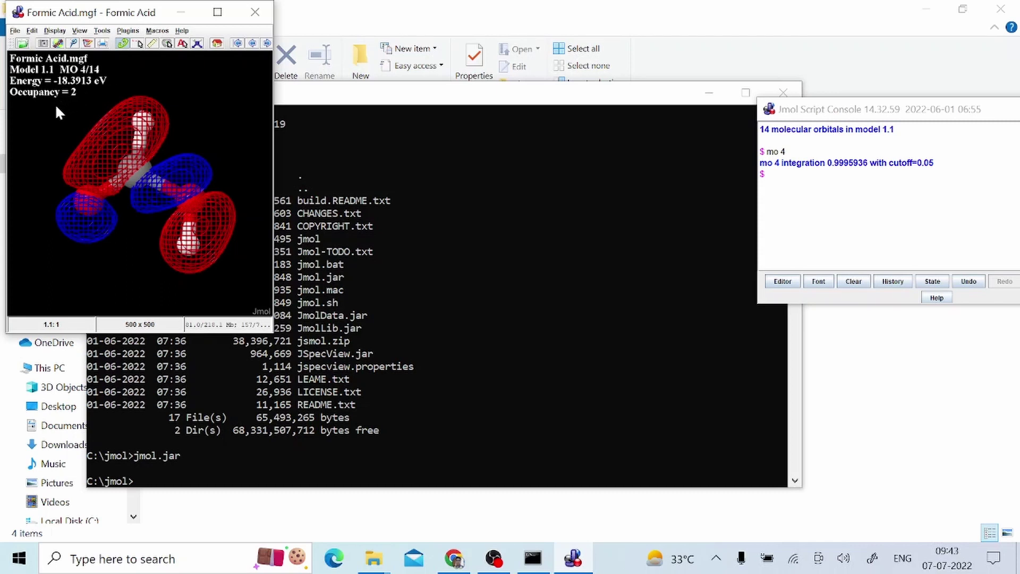
Display molecular orbital 5 by running mo 5 in the script console
{"action": "left_click", "coordinate": [777, 180]}
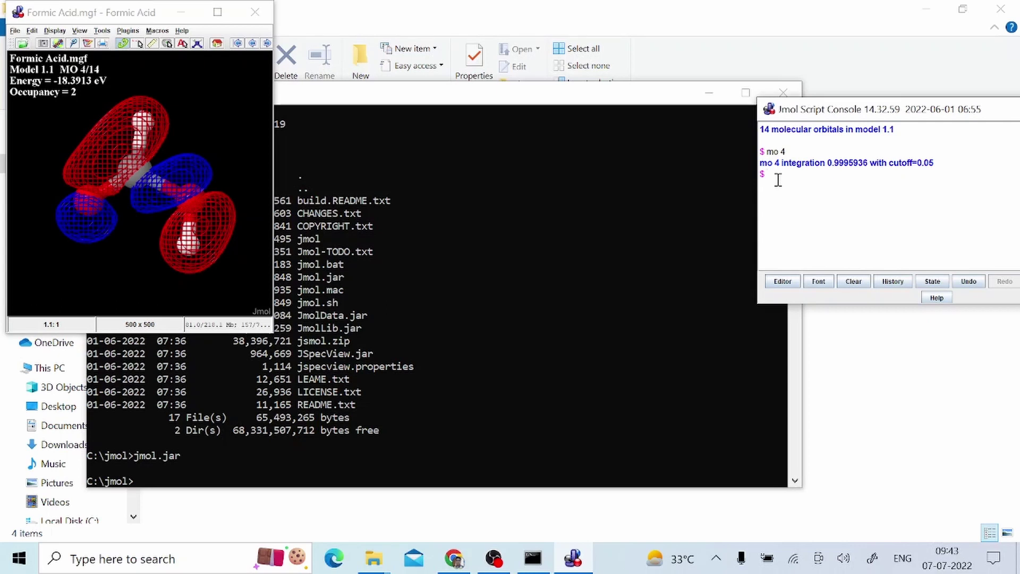
{"action": "type", "text": "mo 5"}
{"action": "key", "text": "Return"}
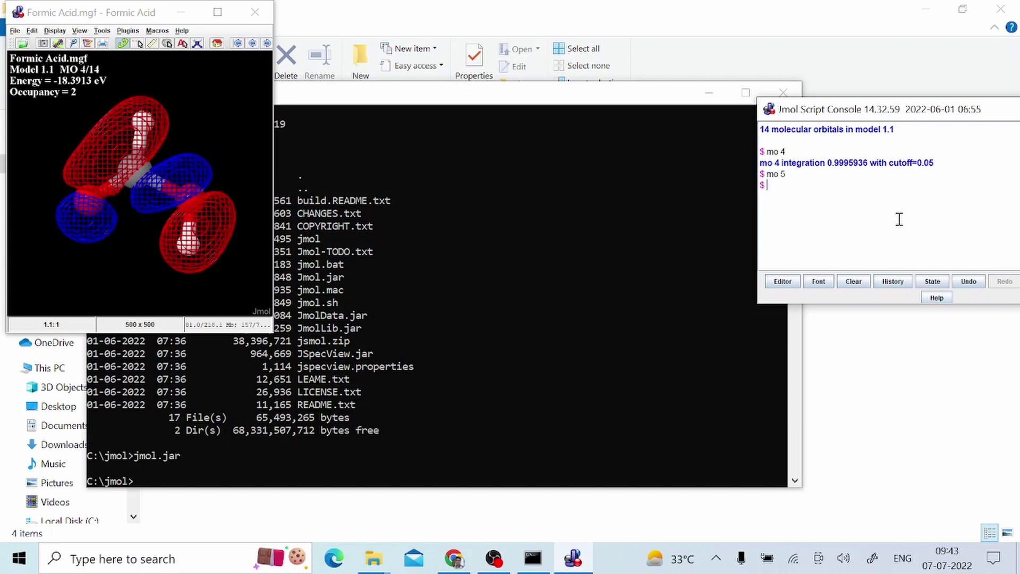